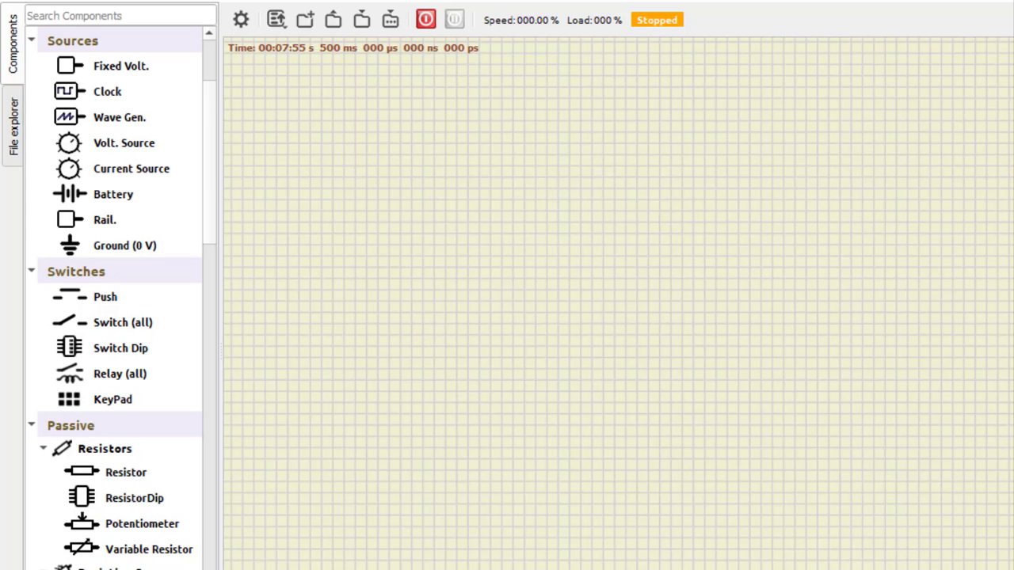
- Place two fixed voltage sources one above the other on the circuit canvas
{"action": "scroll", "coordinate": [127, 245], "scroll_direction": "up", "scroll_amount": 3}
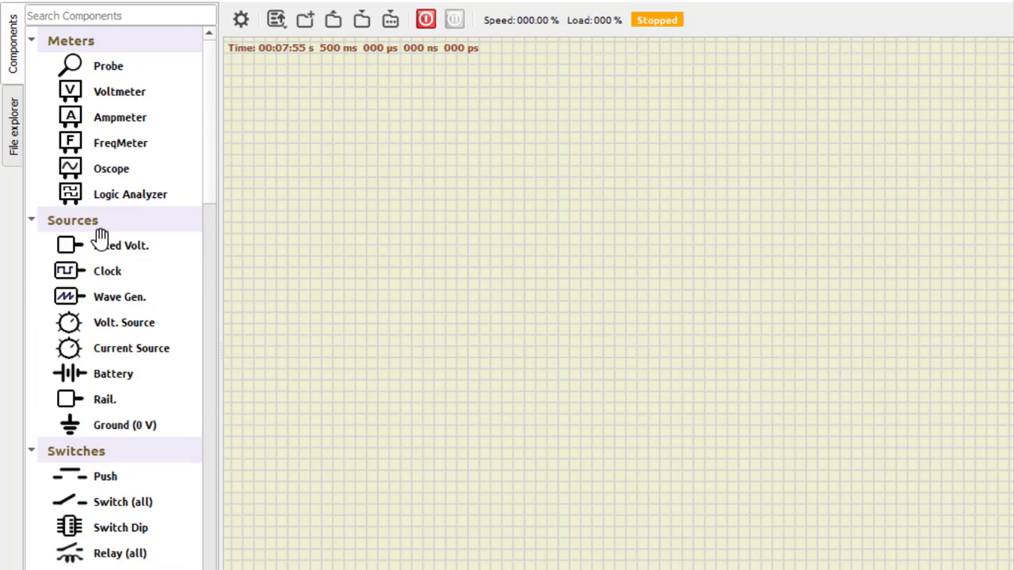
{"action": "left_click_drag", "start_coordinate": [99, 246], "coordinate": [393, 238]}
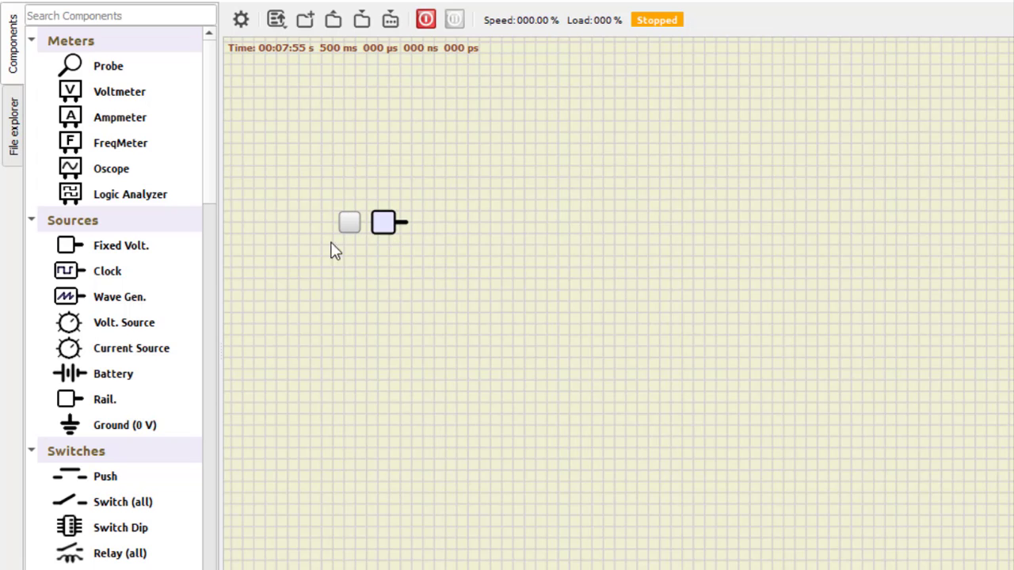
{"action": "left_click_drag", "start_coordinate": [115, 253], "coordinate": [398, 333]}
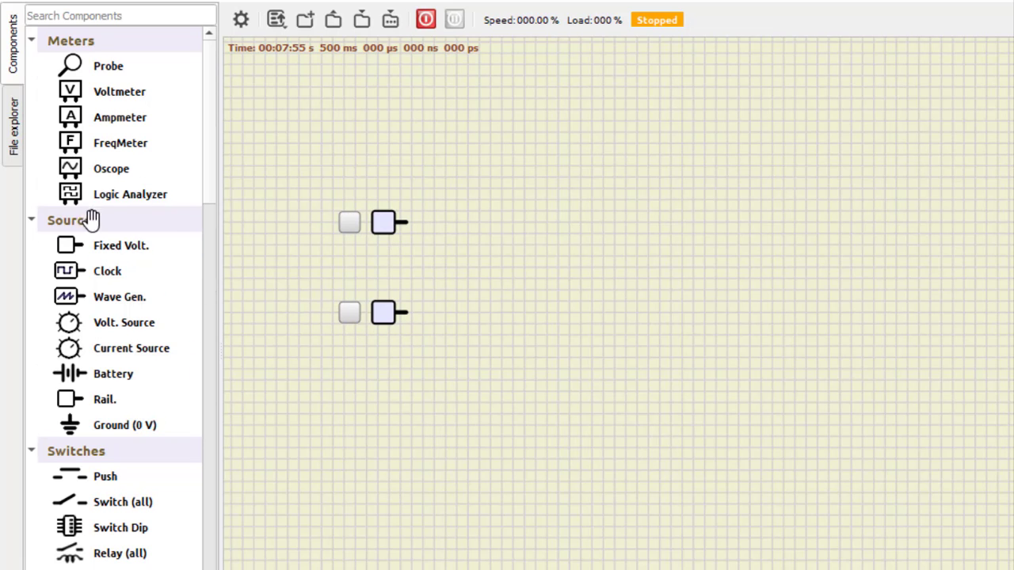
- Add an XOR gate and an AND gate beside the sources, with the XOR gate vertically between the two sources
{"action": "scroll", "coordinate": [103, 273], "scroll_direction": "down", "scroll_amount": 15}
{"action": "scroll", "coordinate": [118, 282], "scroll_direction": "down", "scroll_amount": 10}
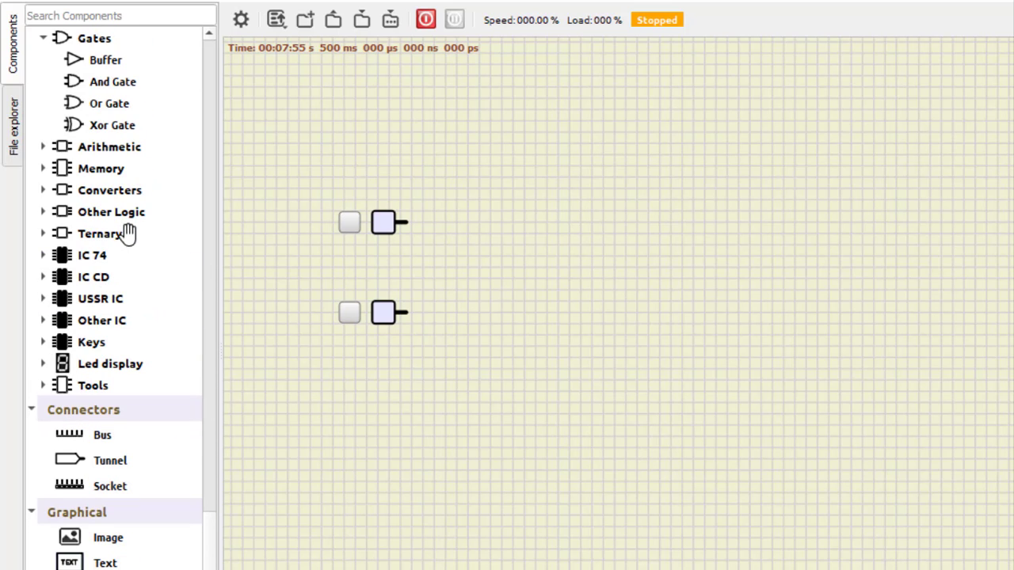
{"action": "scroll", "coordinate": [99, 196], "scroll_direction": "down", "scroll_amount": 1}
{"action": "scroll", "coordinate": [100, 198], "scroll_direction": "up", "scroll_amount": 3}
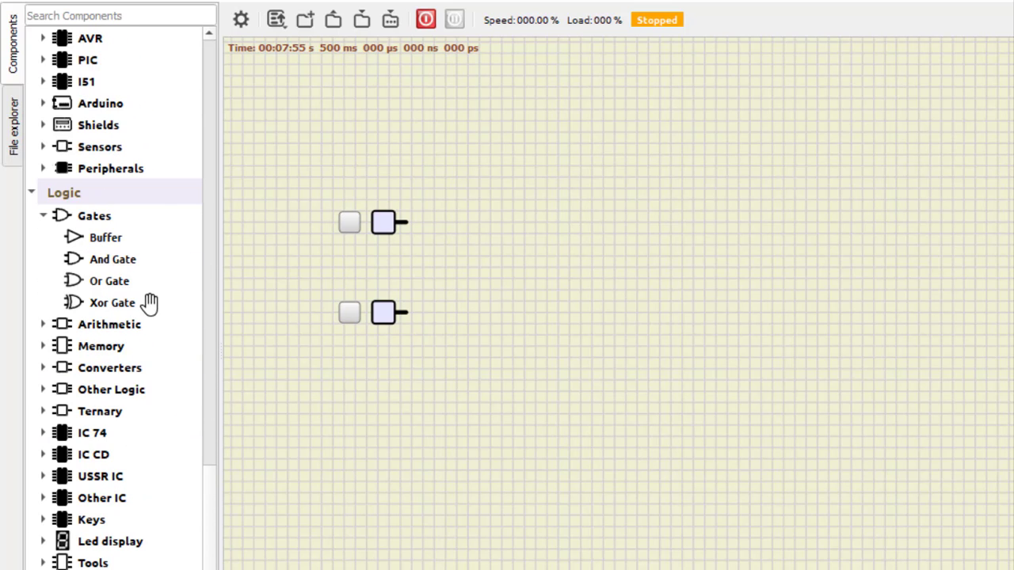
{"action": "left_click_drag", "start_coordinate": [106, 301], "coordinate": [536, 231]}
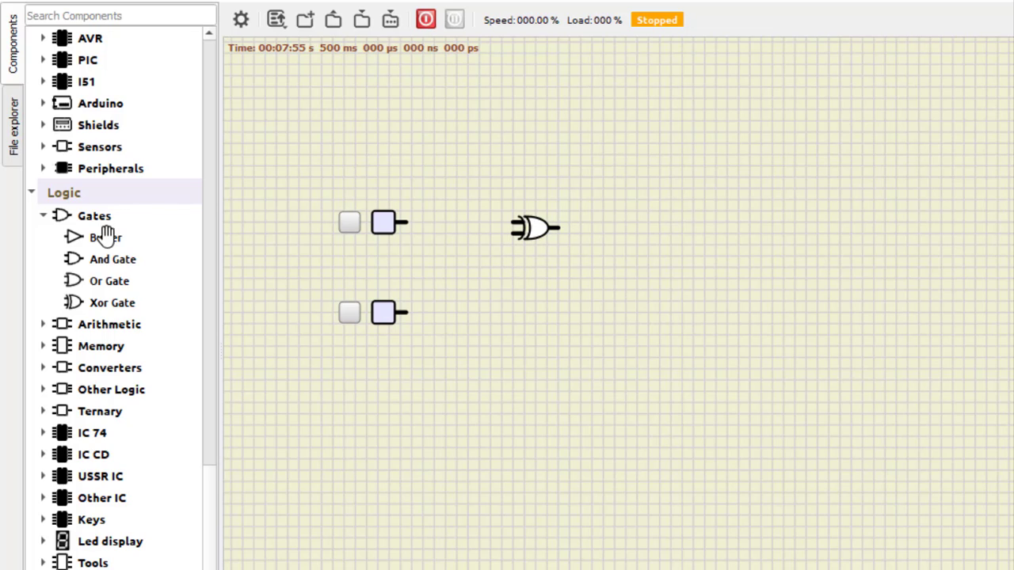
{"action": "left_click_drag", "start_coordinate": [106, 261], "coordinate": [547, 377]}
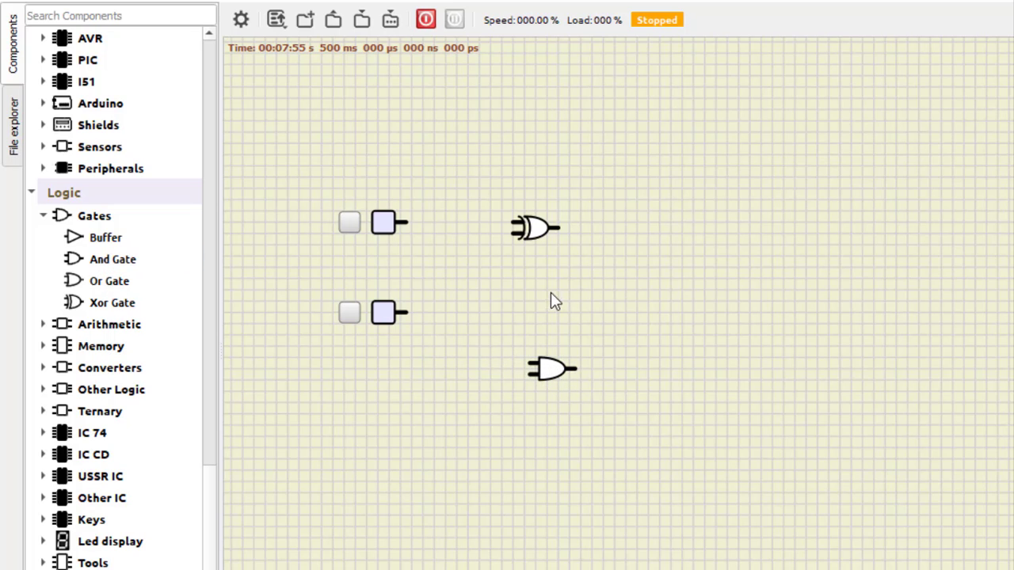
{"action": "left_click_drag", "start_coordinate": [533, 228], "coordinate": [546, 264]}
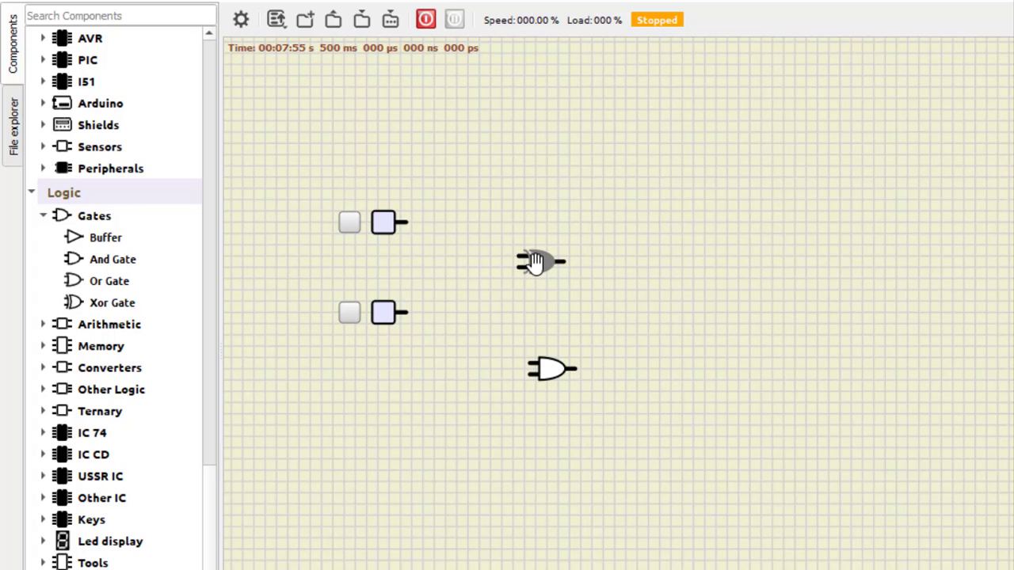
- Wire the upper source to the XOR gate's upper input and the lower source to its lower input
{"action": "left_click", "coordinate": [406, 221]}
{"action": "left_click", "coordinate": [519, 255]}
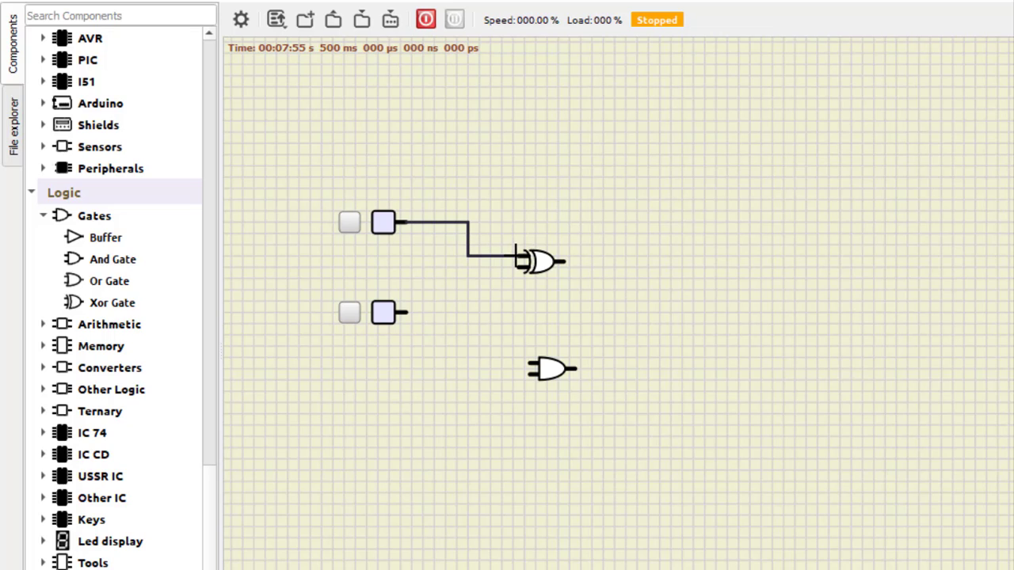
{"action": "left_click", "coordinate": [404, 312]}
{"action": "left_click", "coordinate": [468, 312]}
{"action": "left_click", "coordinate": [520, 268]}
- Shift the AND gate slightly toward the sources and wire its inputs to the two existing source lines
{"action": "mouse_move", "coordinate": [538, 358]}
{"action": "left_mouse_down"}
{"action": "mouse_move", "coordinate": [527, 375]}
{"action": "mouse_move", "coordinate": [480, 387]}
{"action": "mouse_move", "coordinate": [528, 375]}
{"action": "left_mouse_up"}
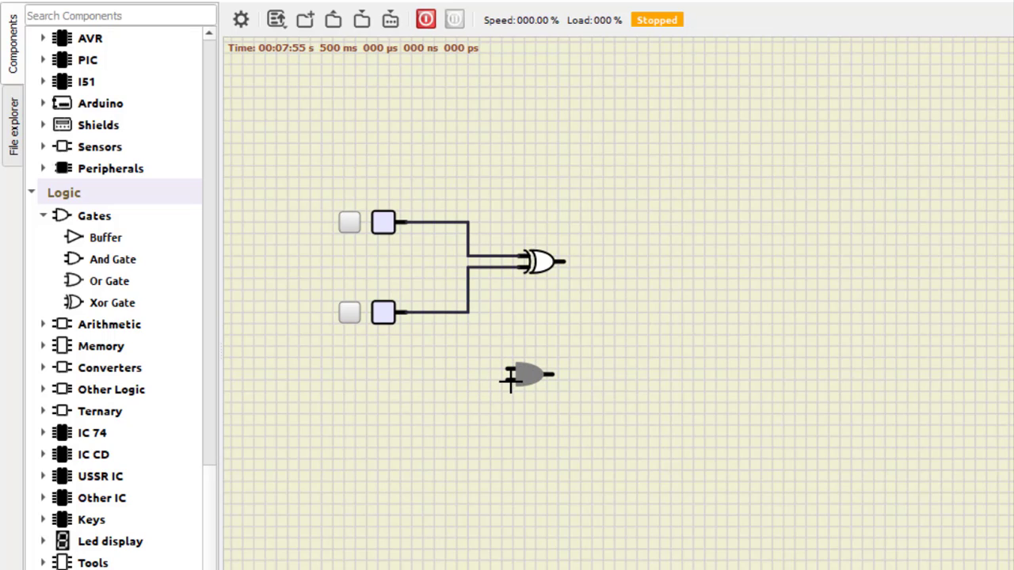
{"action": "left_click", "coordinate": [510, 380]}
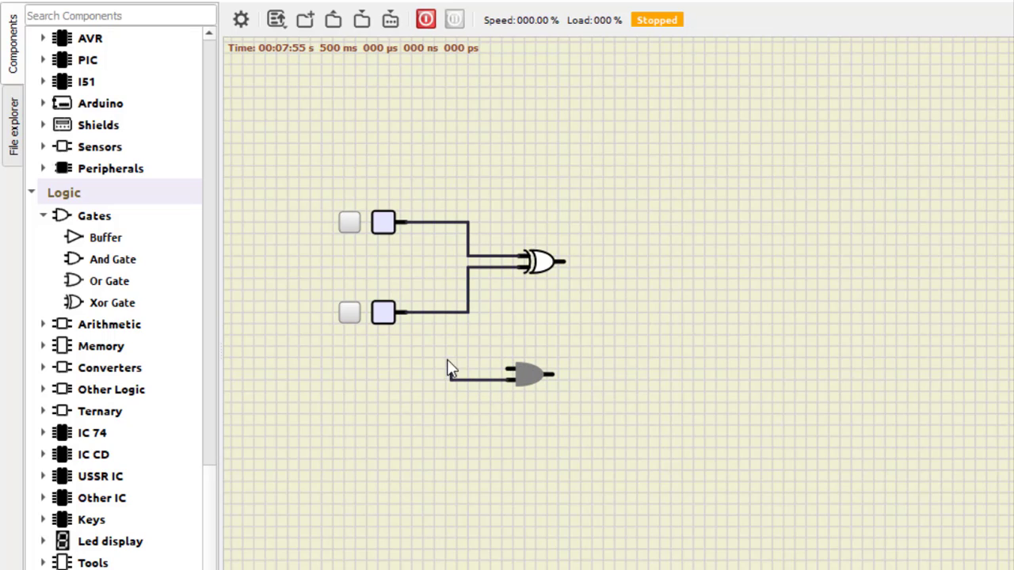
{"action": "left_click", "coordinate": [429, 312]}
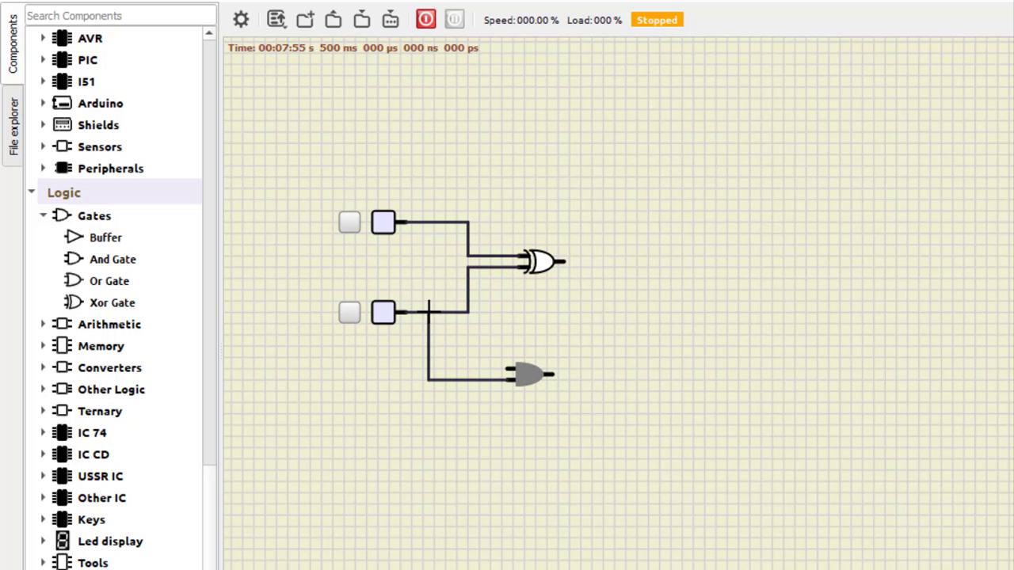
{"action": "left_click", "coordinate": [508, 368]}
{"action": "left_click", "coordinate": [452, 370]}
{"action": "left_click", "coordinate": [450, 223]}
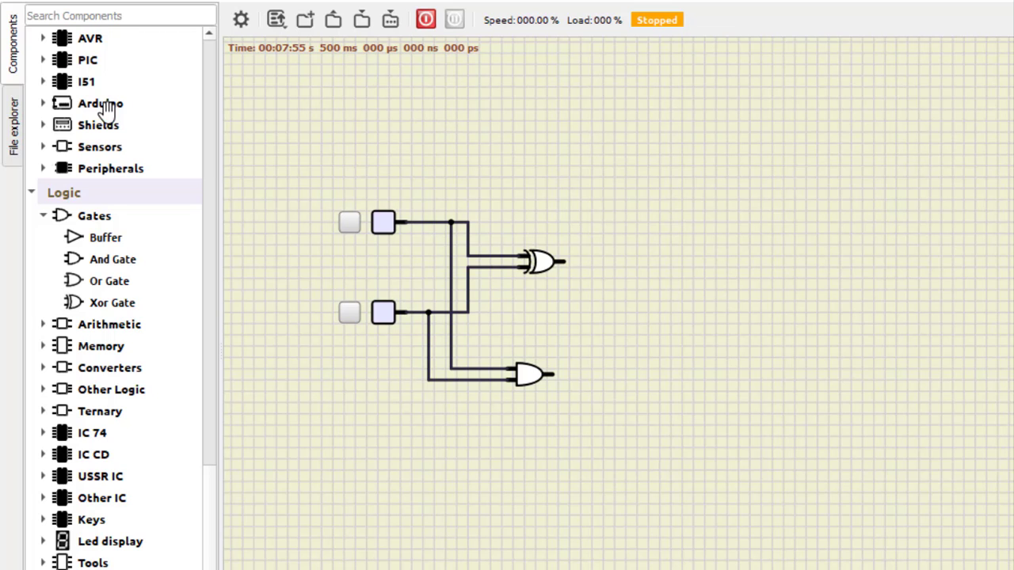
- Place one probe near the XOR gate's output and another near the AND gate's output
{"action": "scroll", "coordinate": [103, 106], "scroll_direction": "down", "scroll_amount": 10}
{"action": "left_click_drag", "start_coordinate": [111, 69], "coordinate": [640, 249]}
{"action": "left_click_drag", "start_coordinate": [101, 70], "coordinate": [635, 357]}
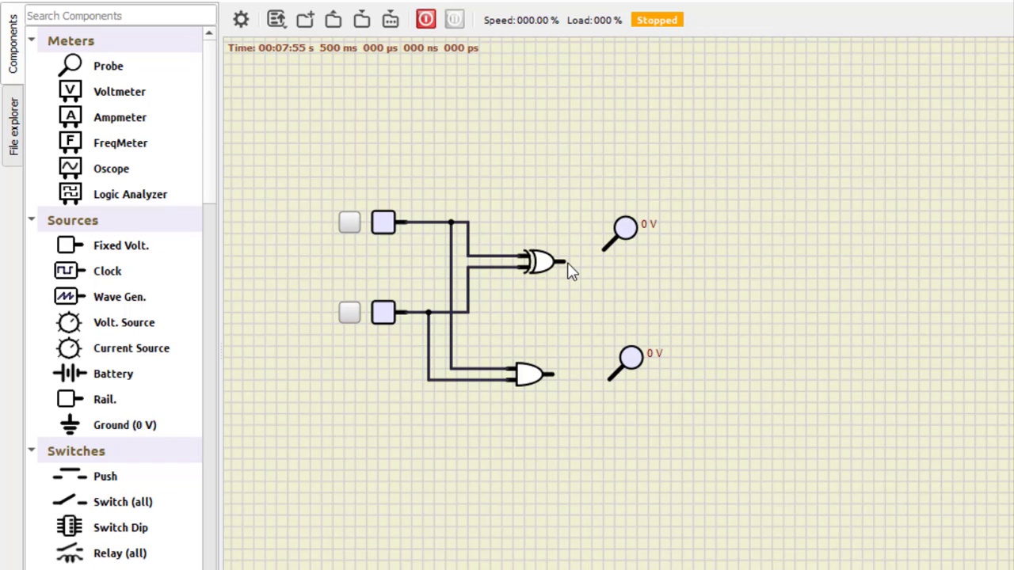
- Wire each gate's output to its probe and raise the AND gate's probe slightly
{"action": "left_click", "coordinate": [602, 252]}
{"action": "left_click", "coordinate": [554, 374]}
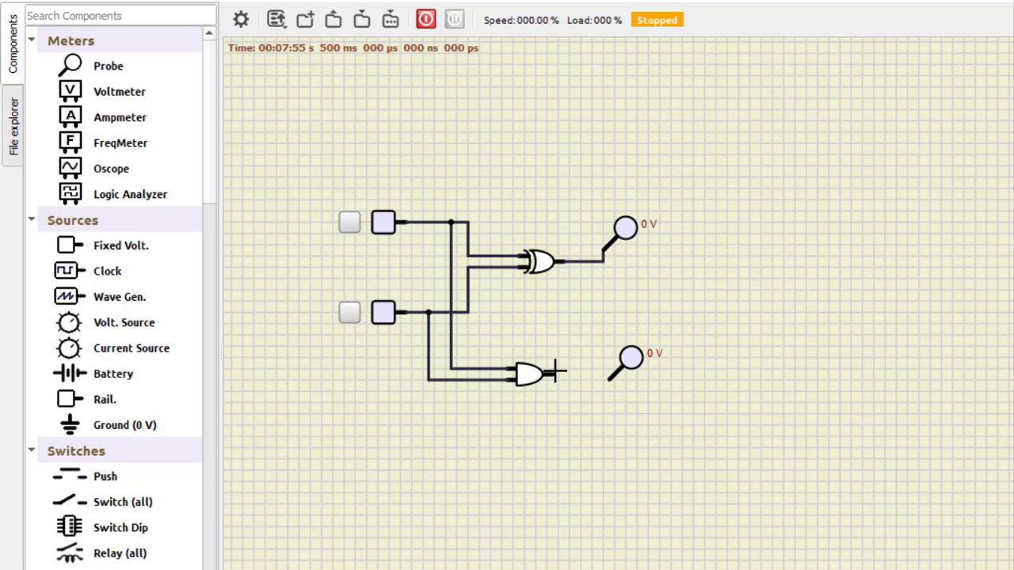
{"action": "left_click", "coordinate": [608, 378]}
{"action": "left_click_drag", "start_coordinate": [638, 358], "coordinate": [643, 340]}
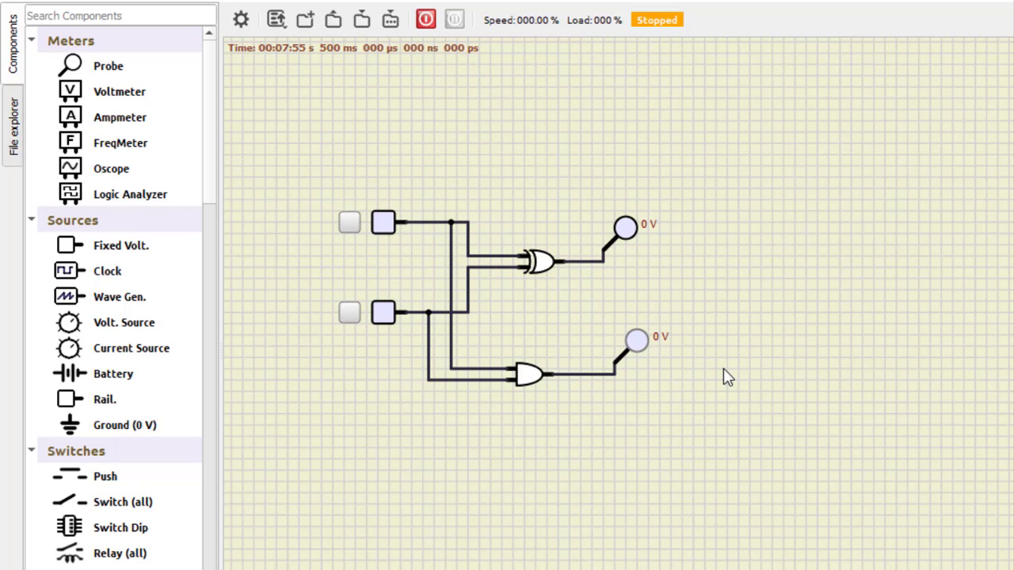
- Run the simulation and toggle the two sources through all input combinations to check both probes
{"action": "scroll", "coordinate": [485, 223], "scroll_direction": "up", "scroll_amount": 1}
{"action": "scroll", "coordinate": [484, 222], "scroll_direction": "up", "scroll_amount": 1}
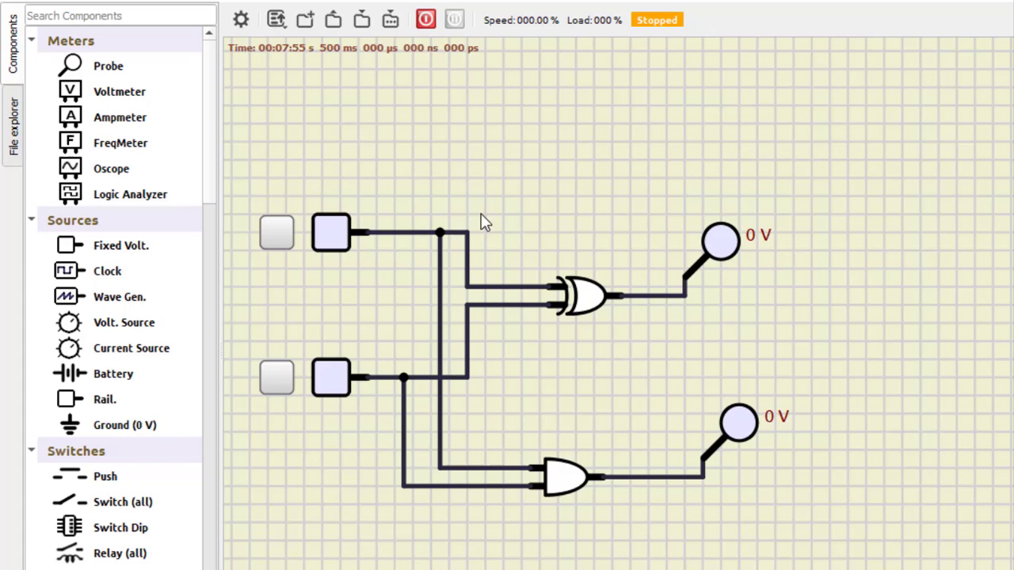
{"action": "left_click", "coordinate": [425, 20]}
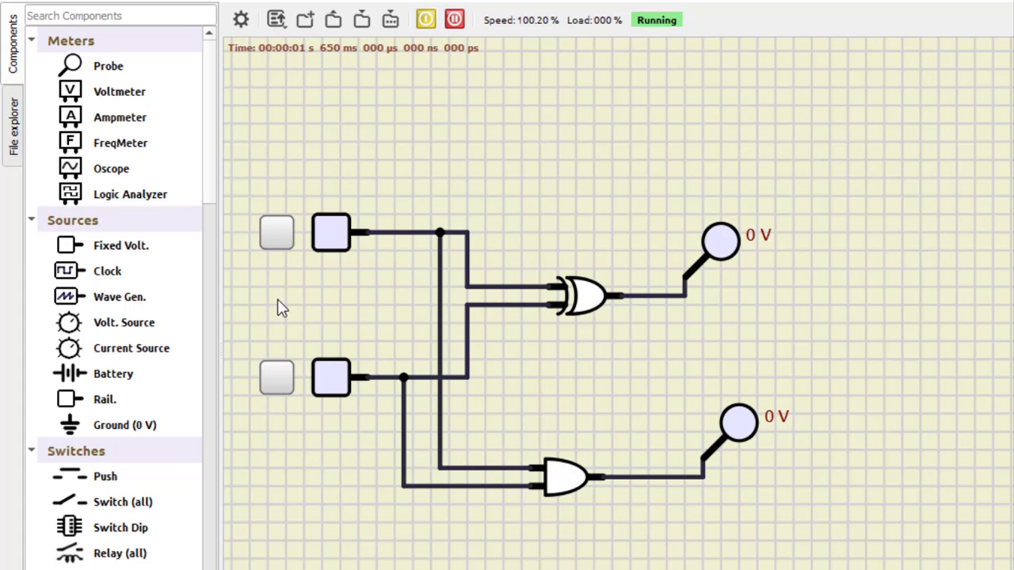
{"action": "left_click", "coordinate": [277, 379]}
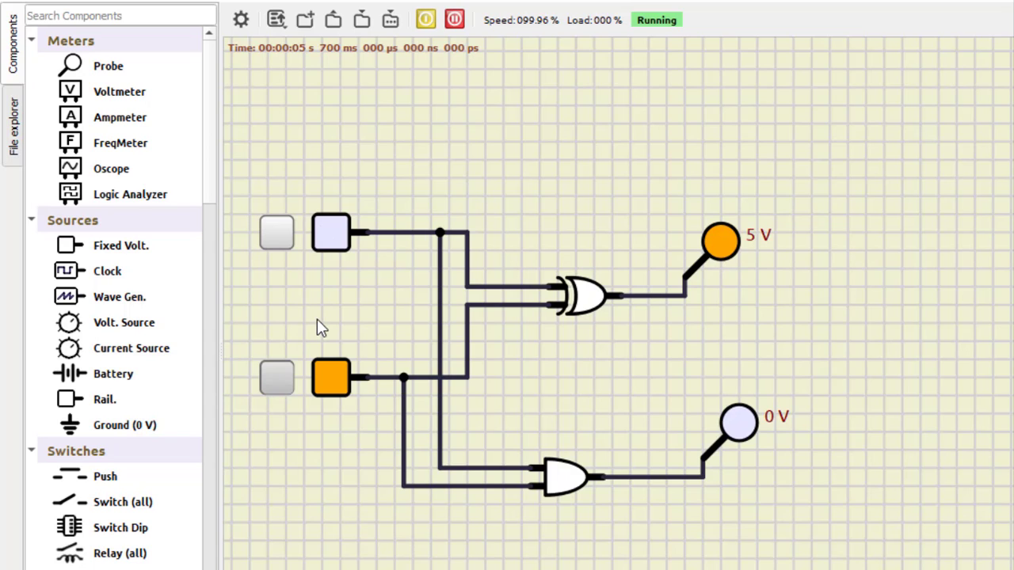
{"action": "left_click", "coordinate": [279, 375]}
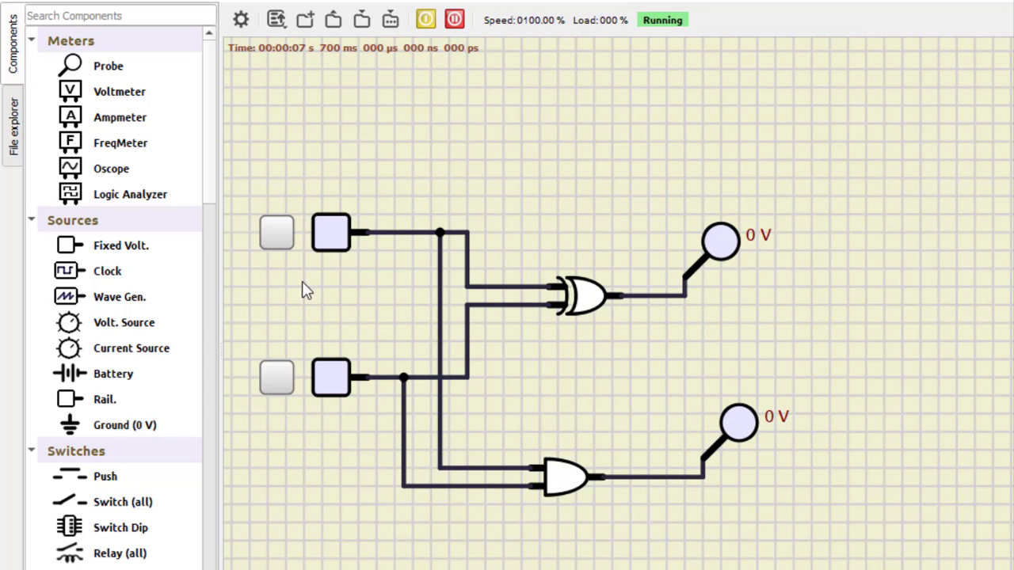
{"action": "left_click", "coordinate": [283, 231]}
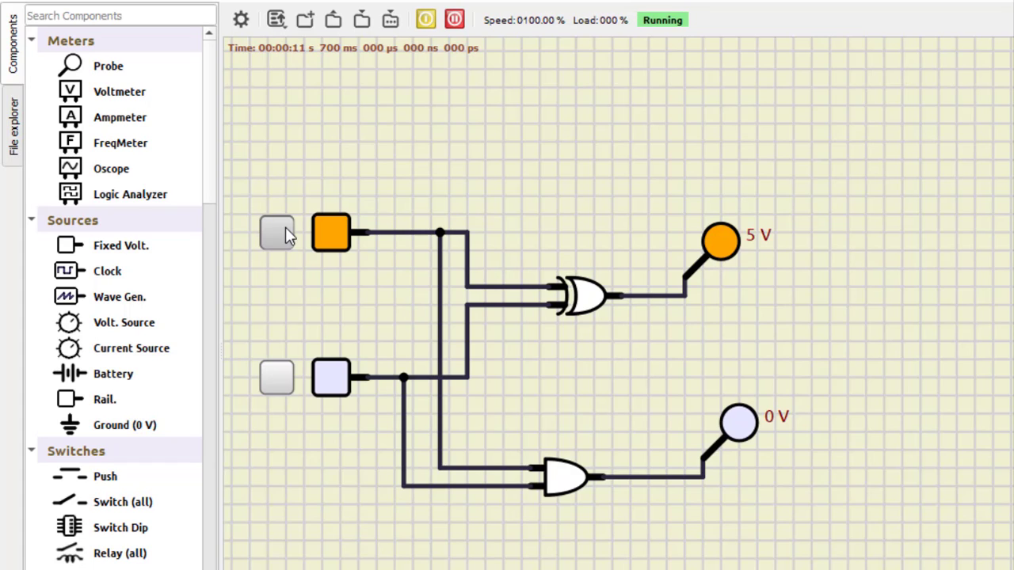
{"action": "left_click", "coordinate": [289, 388]}
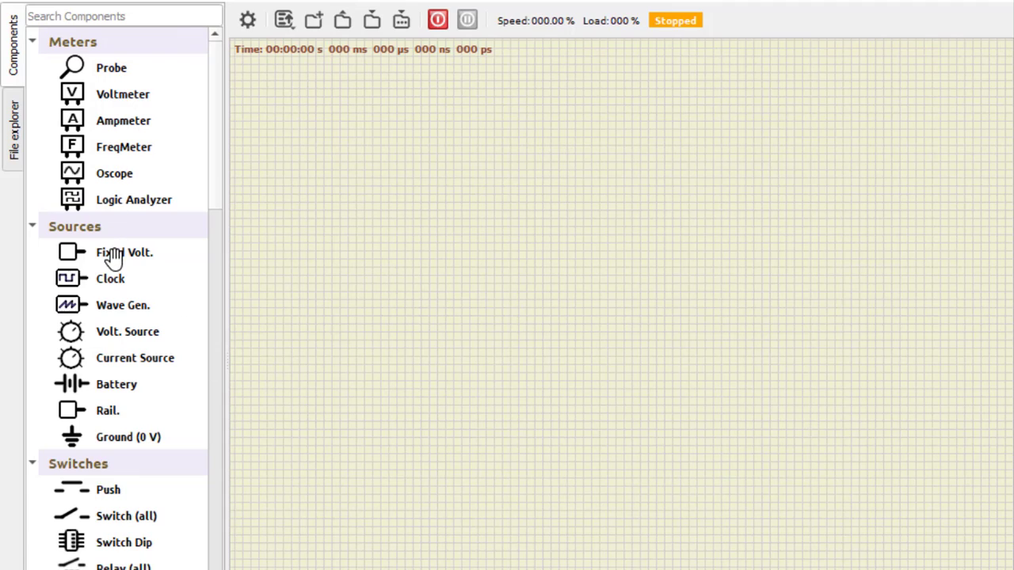
- Place a fixed voltage source on the empty canvas, rotate it clockwise, and move it to the canvas's upper-left area
{"action": "left_click_drag", "start_coordinate": [113, 258], "coordinate": [339, 129]}
{"action": "right_click", "coordinate": [340, 130]}
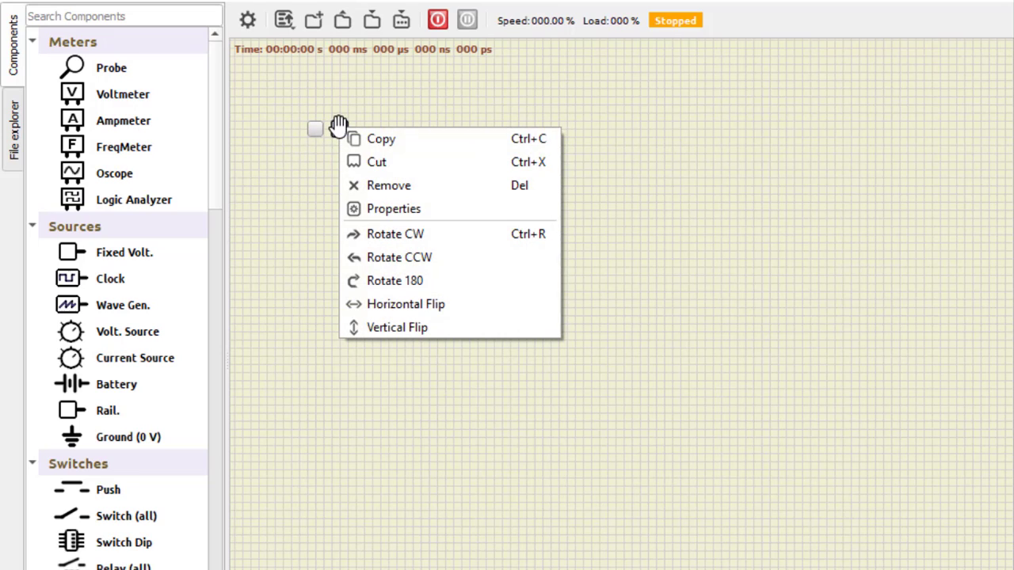
{"action": "left_click", "coordinate": [409, 241]}
{"action": "left_click_drag", "start_coordinate": [339, 133], "coordinate": [285, 131]}
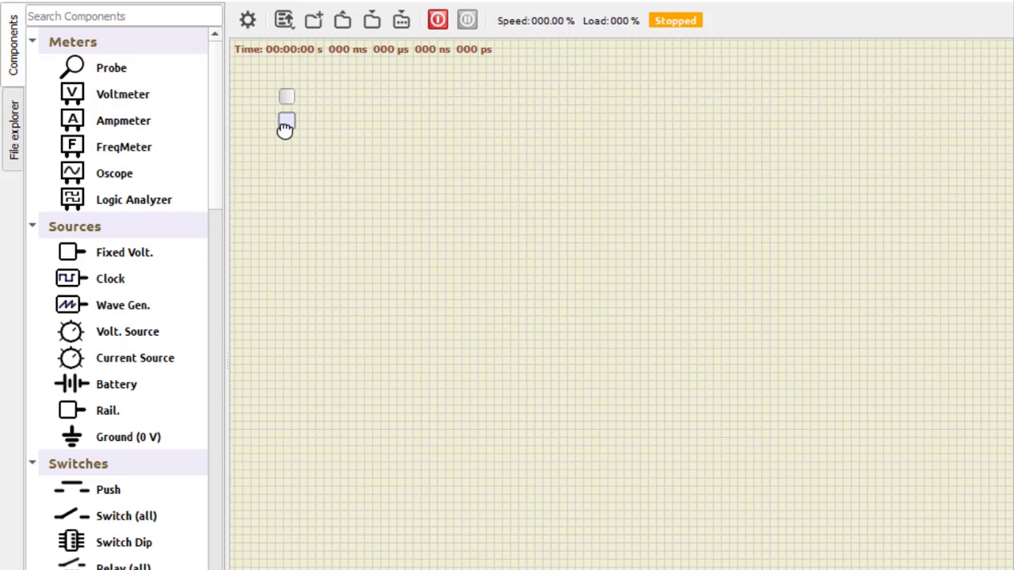
{"action": "scroll", "coordinate": [317, 136], "scroll_direction": "up", "scroll_amount": 2}
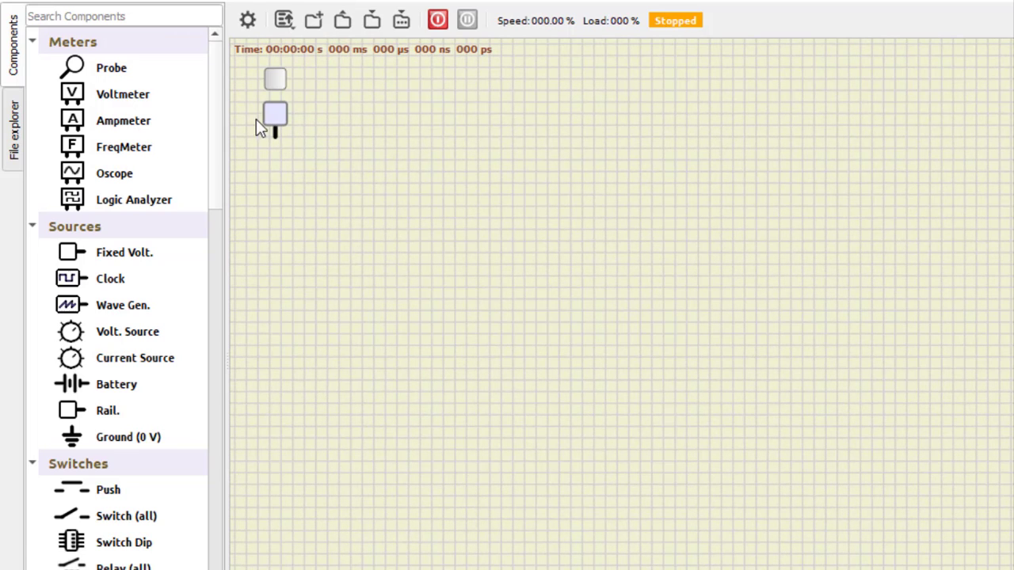
{"action": "scroll", "coordinate": [293, 125], "scroll_direction": "up", "scroll_amount": 1}
- Duplicate the rotated voltage source and align the copy in a row beside the original
{"action": "right_click", "coordinate": [305, 123]}
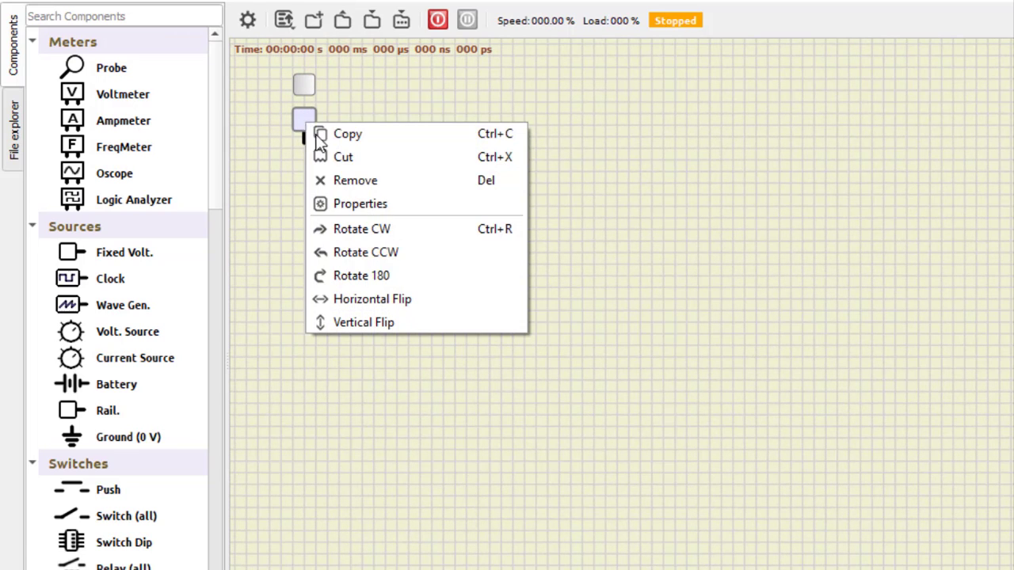
{"action": "left_click", "coordinate": [356, 136]}
{"action": "right_click", "coordinate": [393, 133]}
{"action": "left_click", "coordinate": [436, 167]}
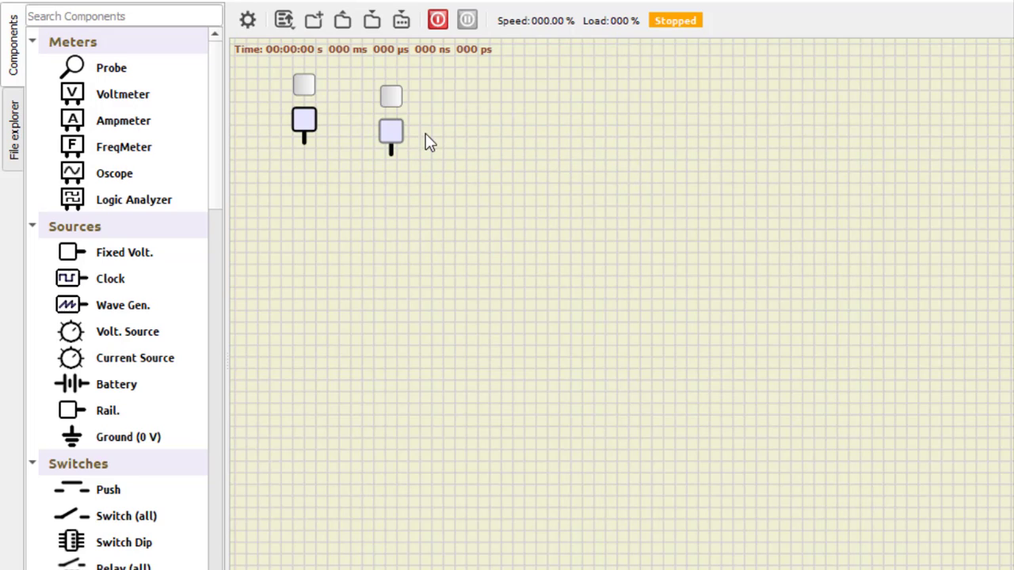
{"action": "left_click_drag", "start_coordinate": [388, 129], "coordinate": [397, 121]}
- Paste a third voltage source at the end of the row and adjust the middle source's spacing
{"action": "right_click", "coordinate": [473, 176]}
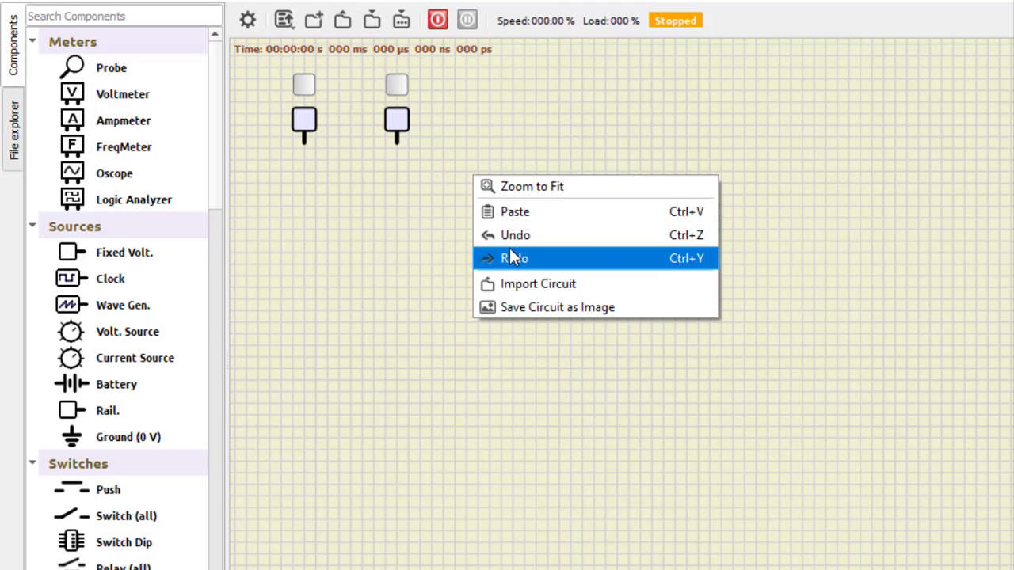
{"action": "left_click", "coordinate": [513, 212]}
{"action": "left_click_drag", "start_coordinate": [470, 168], "coordinate": [489, 119]}
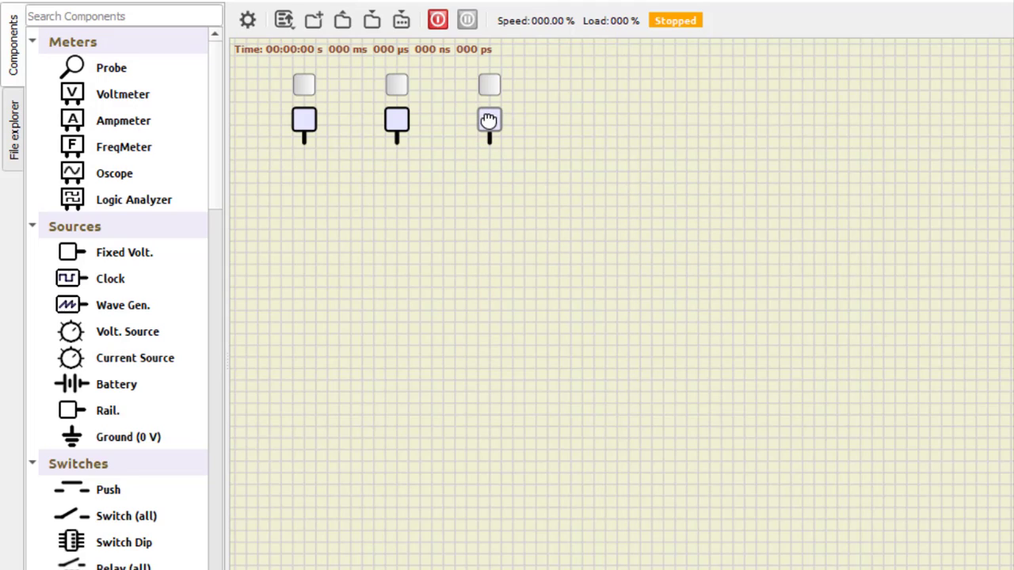
{"action": "left_click_drag", "start_coordinate": [396, 118], "coordinate": [413, 120]}
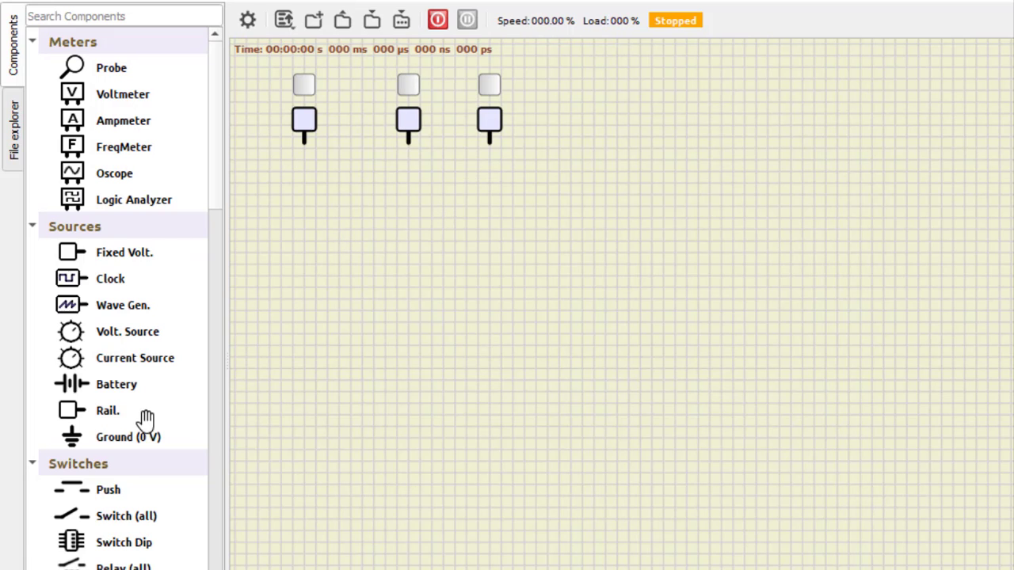
{"action": "scroll", "coordinate": [141, 419], "scroll_direction": "down", "scroll_amount": 14}
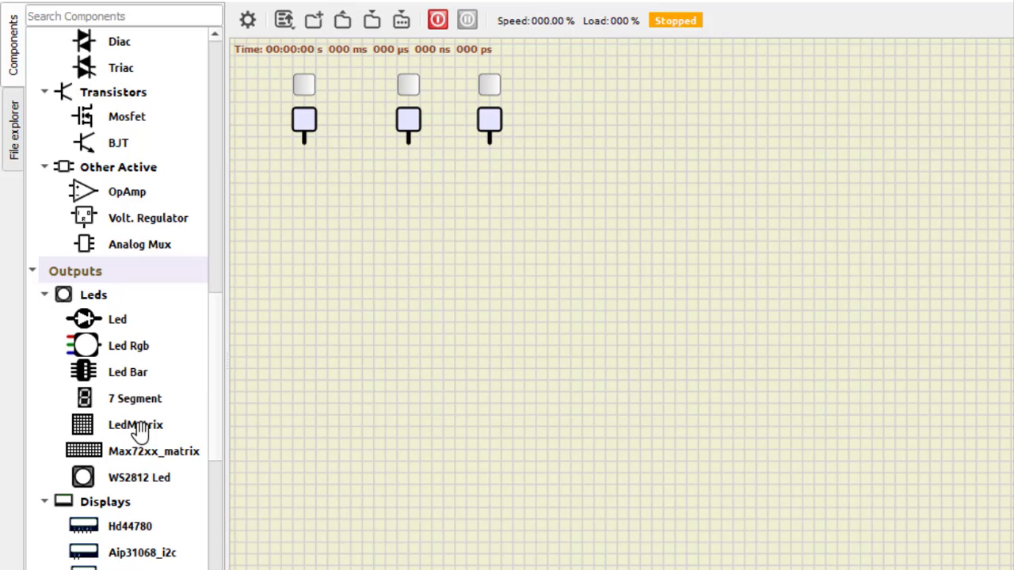
{"action": "left_click_drag", "start_coordinate": [405, 125], "coordinate": [398, 127]}
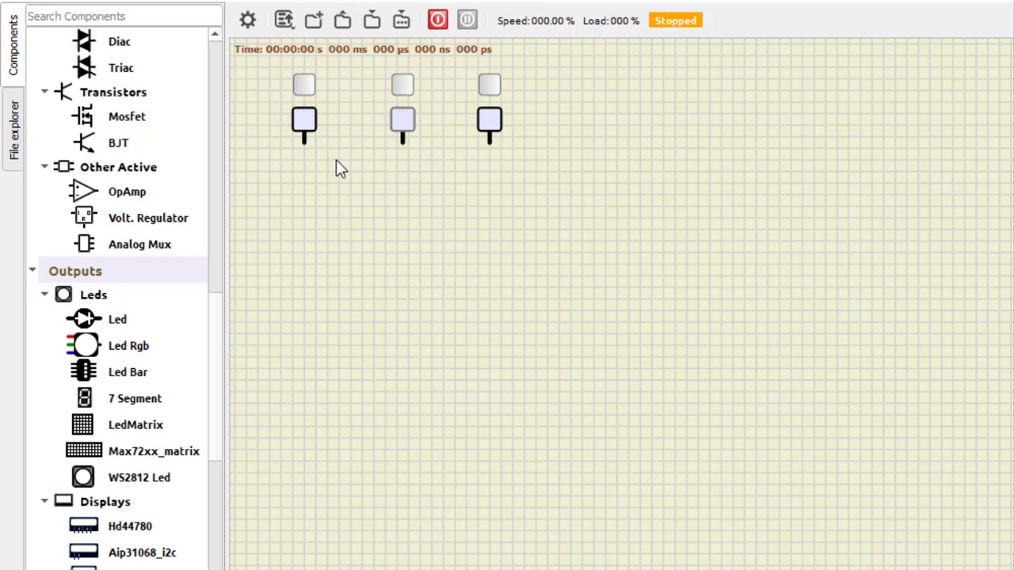
- Place a buffer gate below the row of sources and enable Invert Output for it
{"action": "scroll", "coordinate": [119, 276], "scroll_direction": "down", "scroll_amount": 5}
{"action": "scroll", "coordinate": [116, 281], "scroll_direction": "down", "scroll_amount": 5}
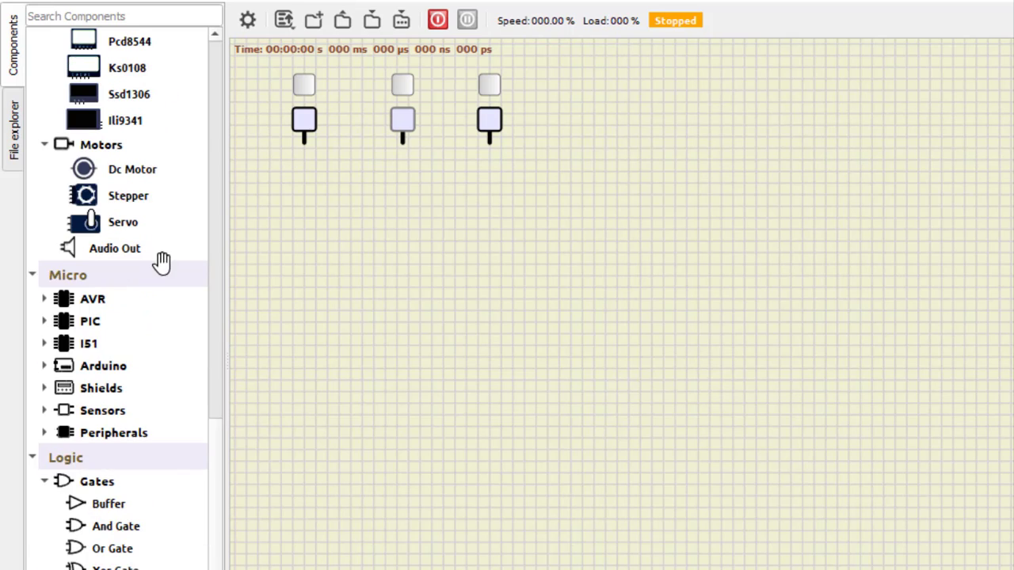
{"action": "left_click_drag", "start_coordinate": [97, 350], "coordinate": [354, 293]}
{"action": "double_click", "coordinate": [354, 293]}
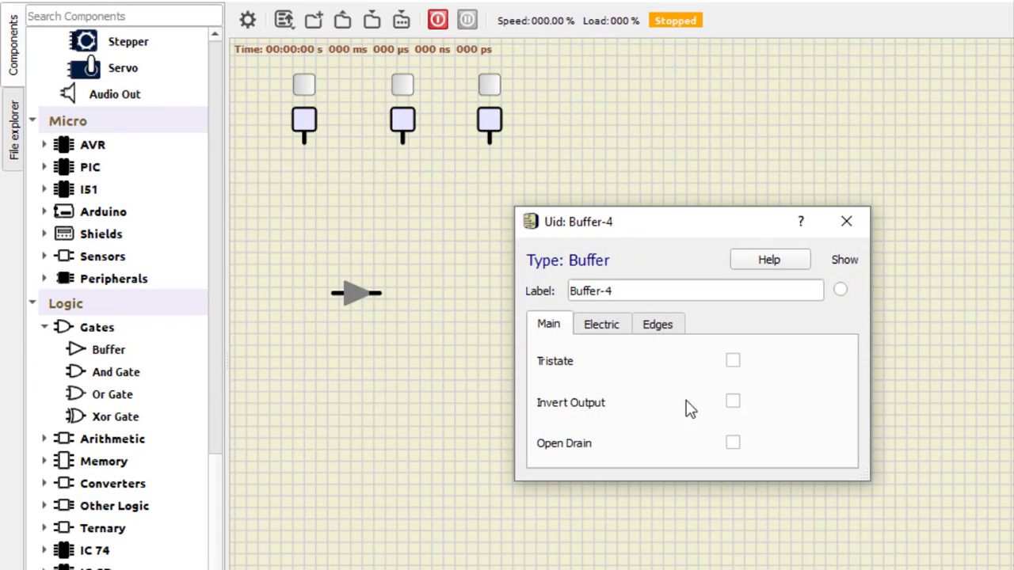
{"action": "left_click", "coordinate": [733, 402]}
{"action": "left_click", "coordinate": [845, 221]}
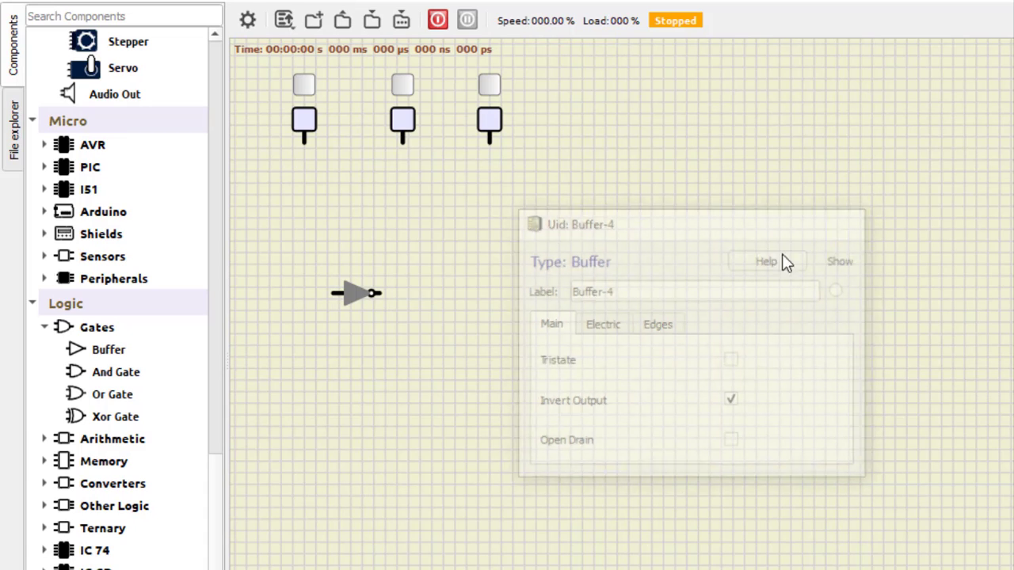
- Rotate the inverter clockwise and move it just below the first voltage source
{"action": "right_click", "coordinate": [352, 292]}
{"action": "left_click", "coordinate": [397, 400]}
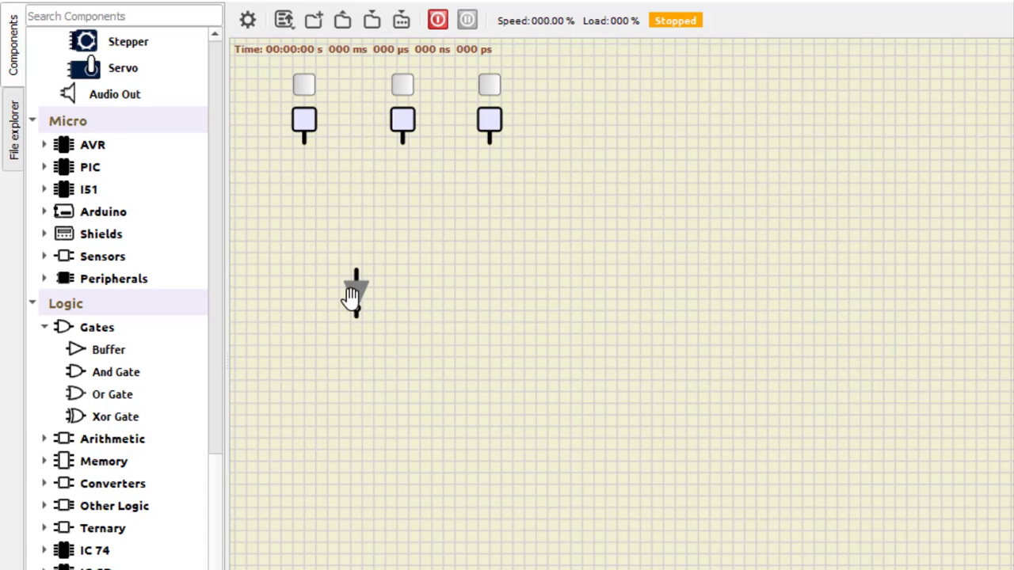
{"action": "left_click_drag", "start_coordinate": [351, 299], "coordinate": [332, 204]}
{"action": "left_click_drag", "start_coordinate": [357, 287], "coordinate": [341, 198]}
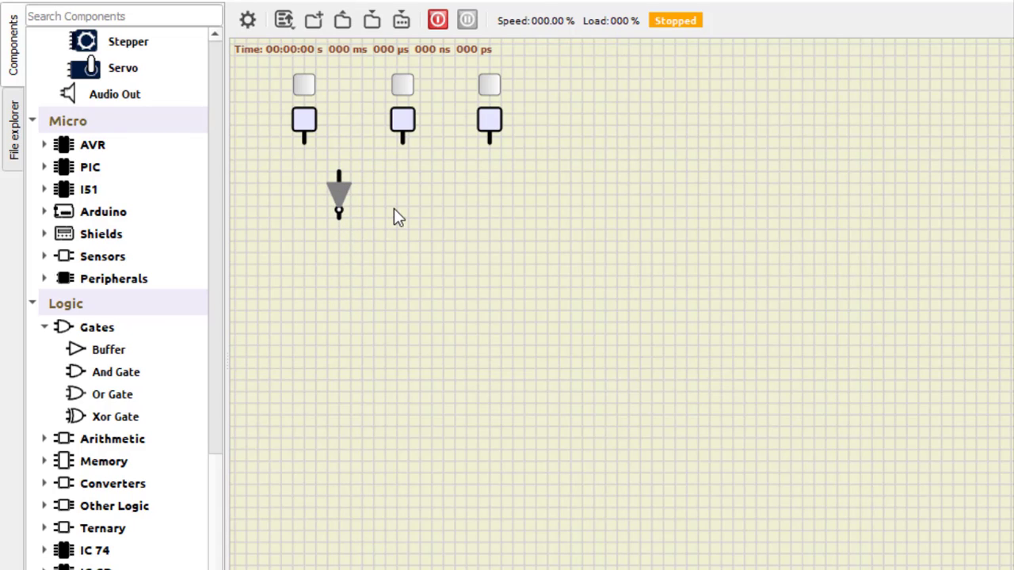
- Copy the rotated inverter and paste a duplicate below the second voltage source
{"action": "right_click", "coordinate": [393, 208]}
{"action": "left_click", "coordinate": [339, 190]}
{"action": "right_click", "coordinate": [336, 188]}
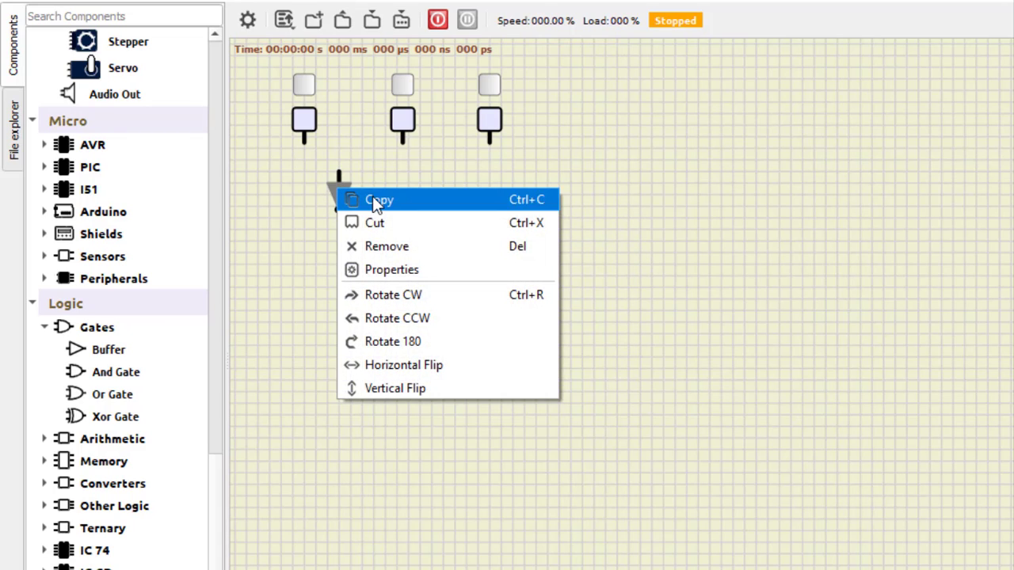
{"action": "left_click", "coordinate": [372, 198]}
{"action": "right_click", "coordinate": [429, 198]}
{"action": "left_click", "coordinate": [474, 237]}
- Paste a third inverter and align both copies in a row with the first, below the second and third sources
{"action": "right_click", "coordinate": [548, 257]}
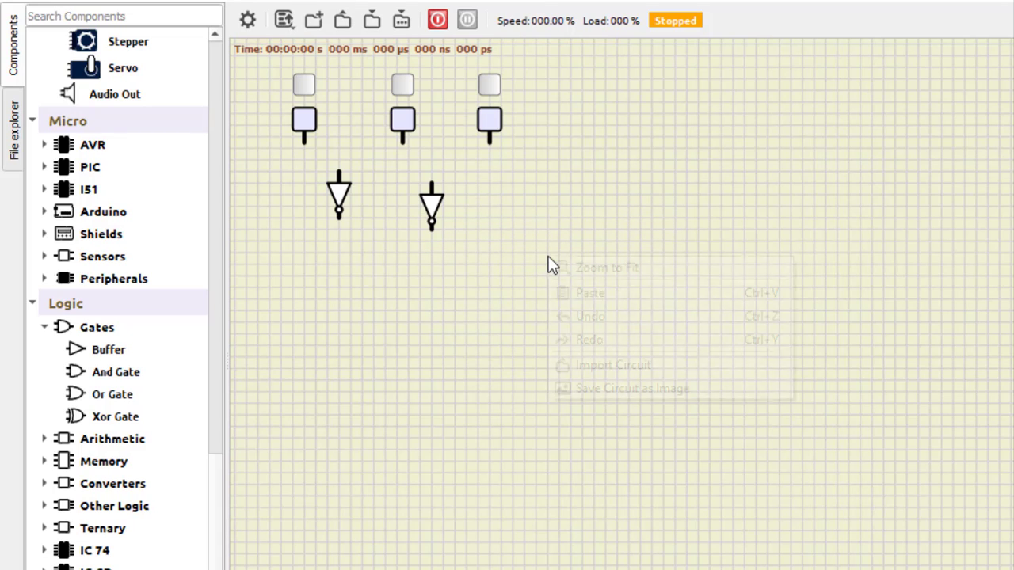
{"action": "left_click", "coordinate": [582, 291]}
{"action": "left_click_drag", "start_coordinate": [427, 210], "coordinate": [436, 207]}
{"action": "left_click_drag", "start_coordinate": [543, 256], "coordinate": [521, 197]}
{"action": "left_click", "coordinate": [604, 220]}
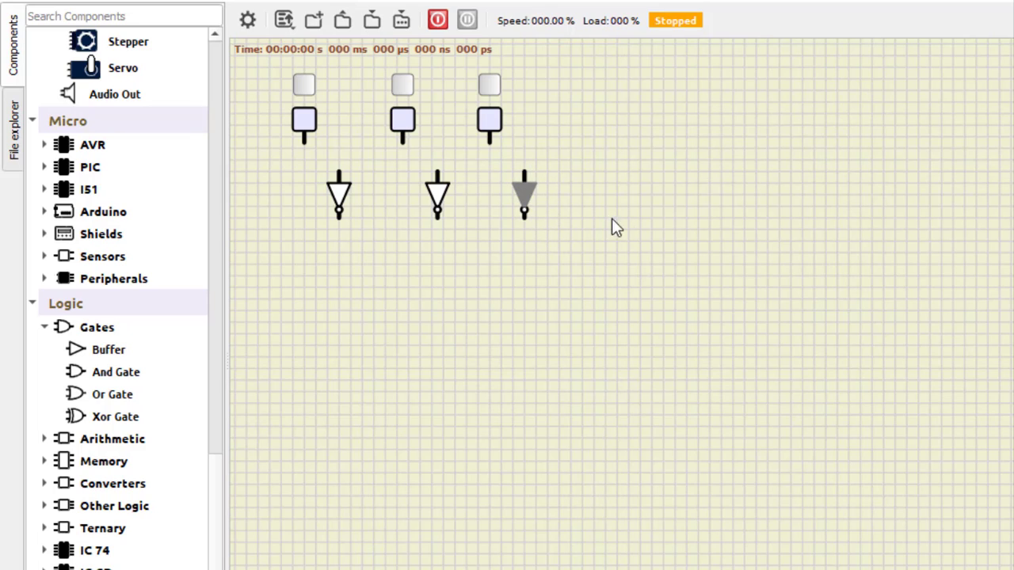
{"action": "left_click", "coordinate": [615, 214]}
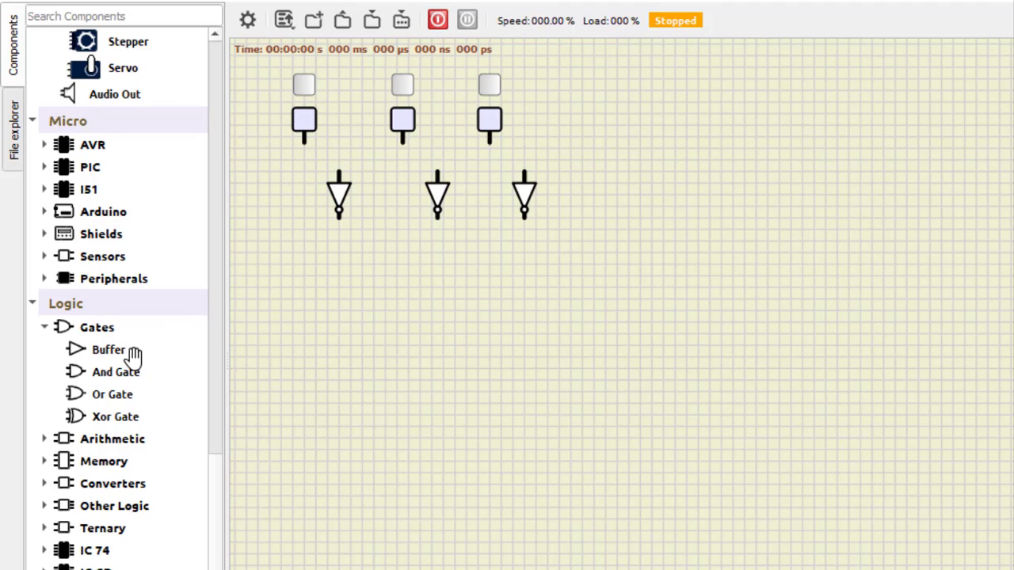
- Place an AND gate below and beyond the row of inverters, with Input Size 3 and Invert Output enabled
{"action": "left_click_drag", "start_coordinate": [132, 372], "coordinate": [582, 295]}
{"action": "right_click", "coordinate": [606, 289]}
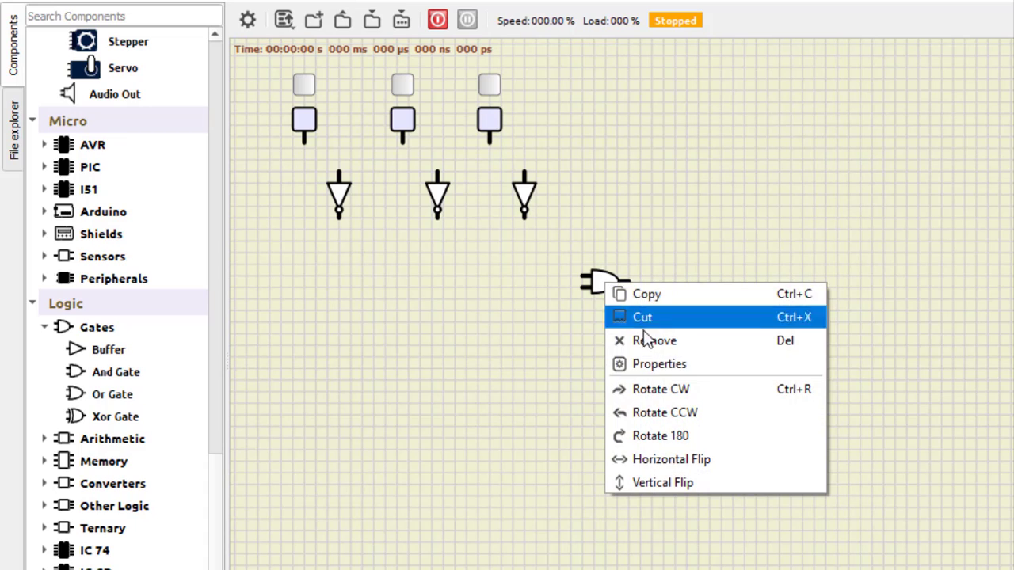
{"action": "left_click", "coordinate": [611, 293]}
{"action": "double_click", "coordinate": [604, 286]}
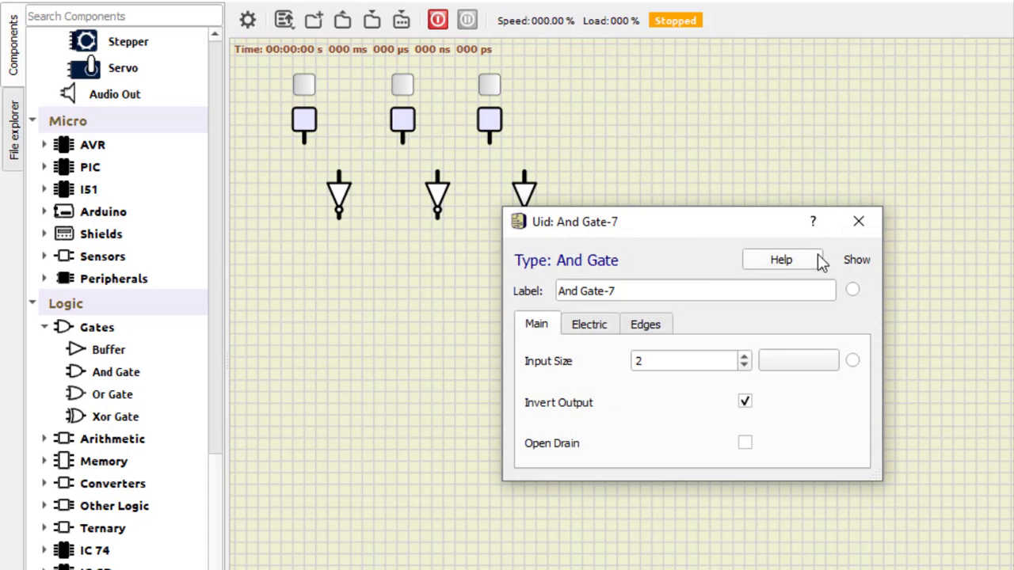
{"action": "left_click", "coordinate": [744, 356]}
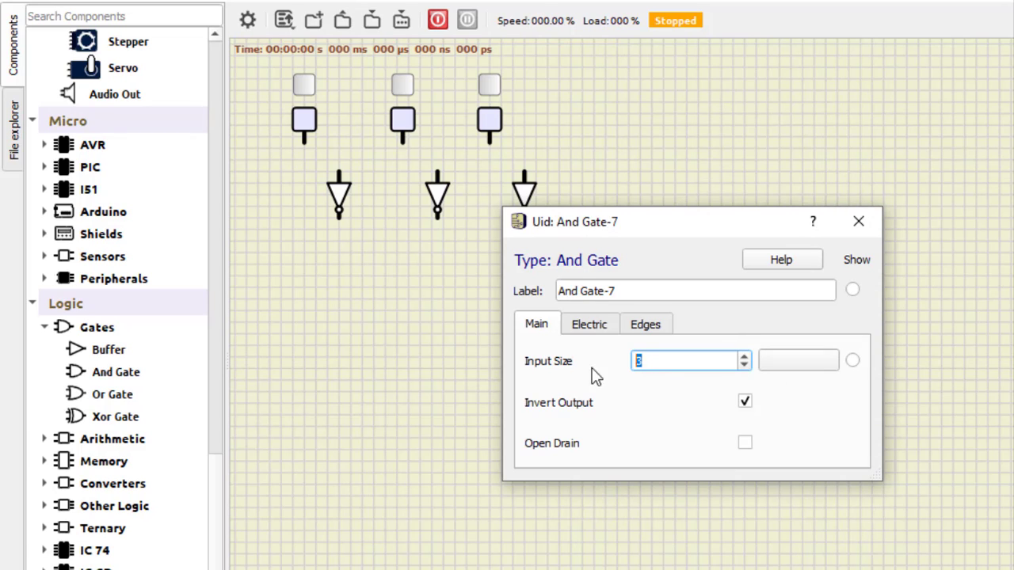
{"action": "left_click", "coordinate": [856, 223]}
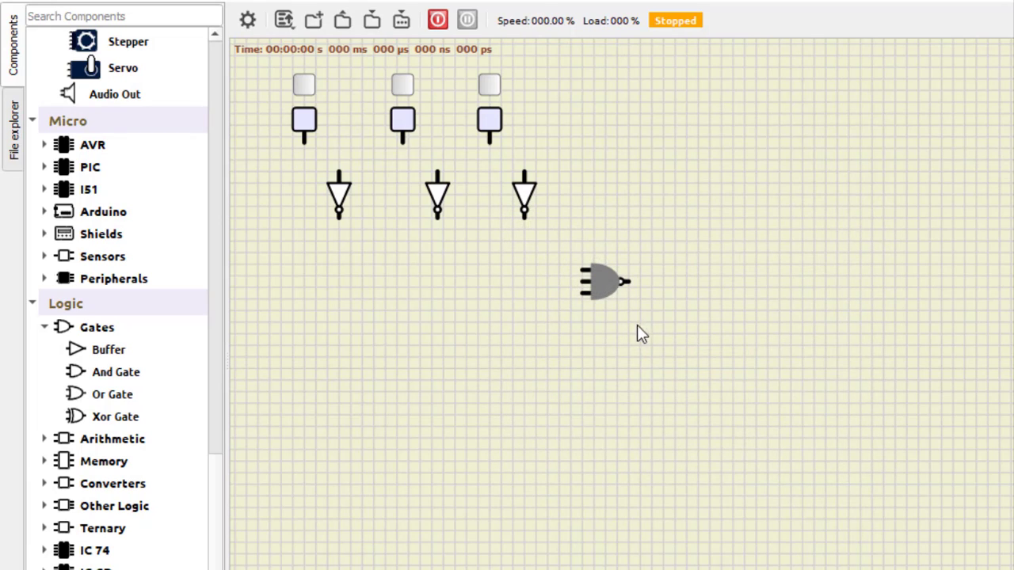
- Shift the three-input NAND gate slightly, copy it and paste a duplicate below it
{"action": "right_click", "coordinate": [616, 305]}
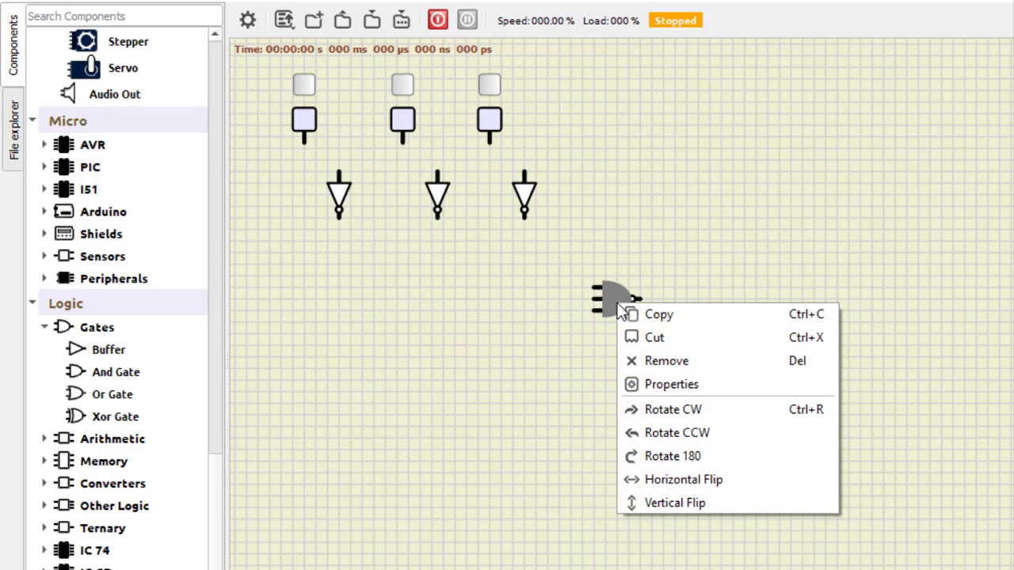
{"action": "left_click", "coordinate": [651, 317]}
{"action": "right_click", "coordinate": [607, 390]}
{"action": "left_click", "coordinate": [647, 428]}
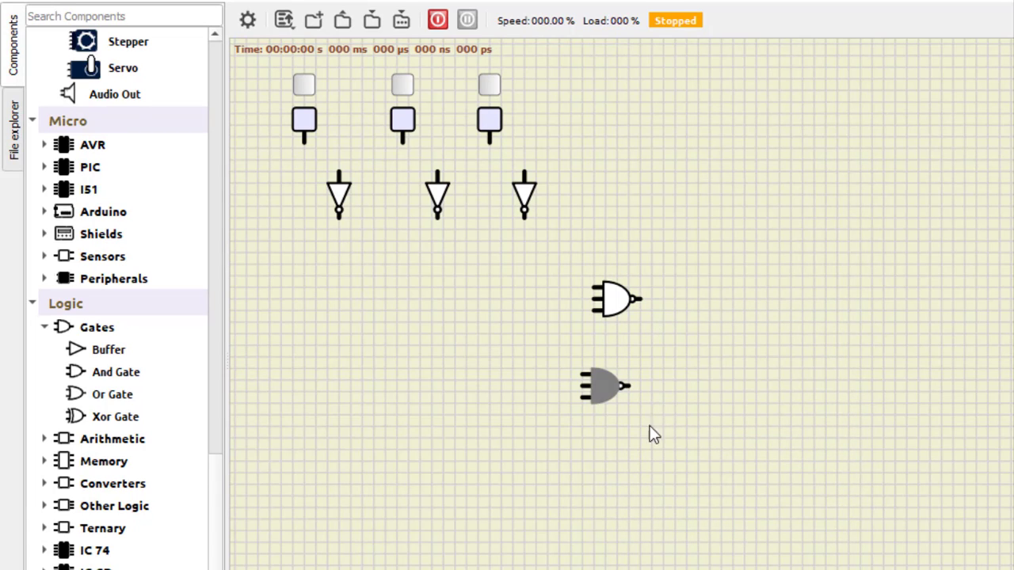
- Paste two more three-input NAND gates and stack them below the existing pair
{"action": "left_click", "coordinate": [659, 401]}
{"action": "right_click", "coordinate": [657, 398]}
{"action": "left_click", "coordinate": [680, 430]}
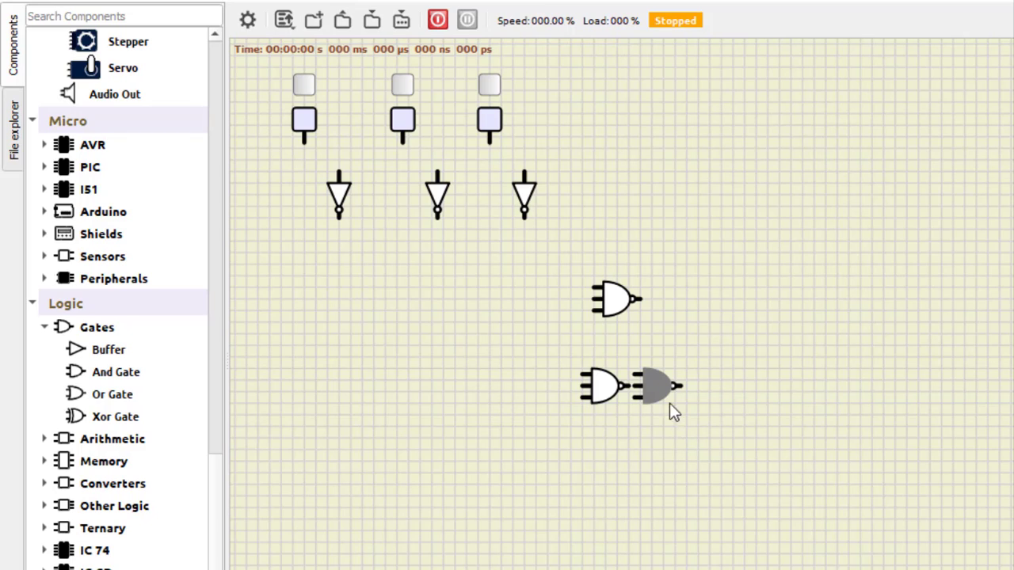
{"action": "left_click", "coordinate": [616, 473]}
{"action": "right_click", "coordinate": [687, 440]}
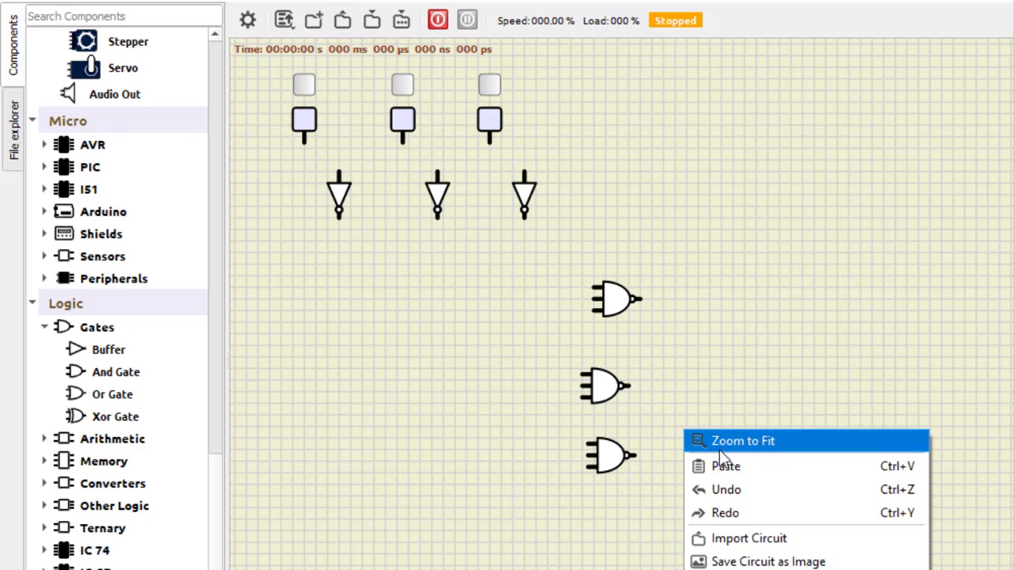
{"action": "left_click", "coordinate": [721, 463]}
{"action": "left_click", "coordinate": [631, 533]}
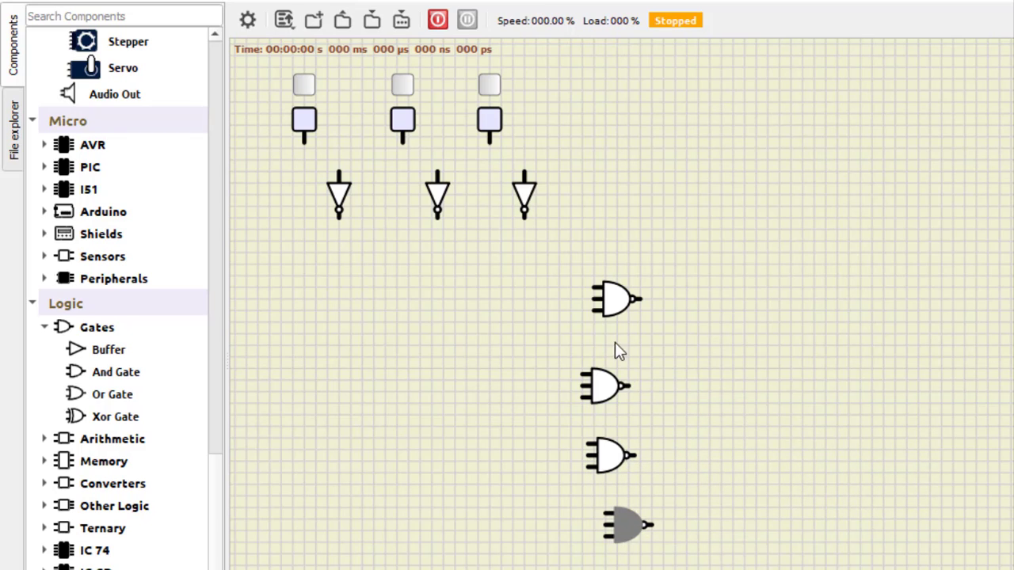
- Reposition the four NAND gates into an evenly spaced vertical column
{"action": "left_click_drag", "start_coordinate": [610, 312], "coordinate": [615, 300]}
{"action": "left_click_drag", "start_coordinate": [602, 380], "coordinate": [612, 356]}
{"action": "left_click_drag", "start_coordinate": [605, 453], "coordinate": [609, 428]}
{"action": "left_click_drag", "start_coordinate": [615, 520], "coordinate": [608, 496]}
{"action": "left_click", "coordinate": [664, 450]}
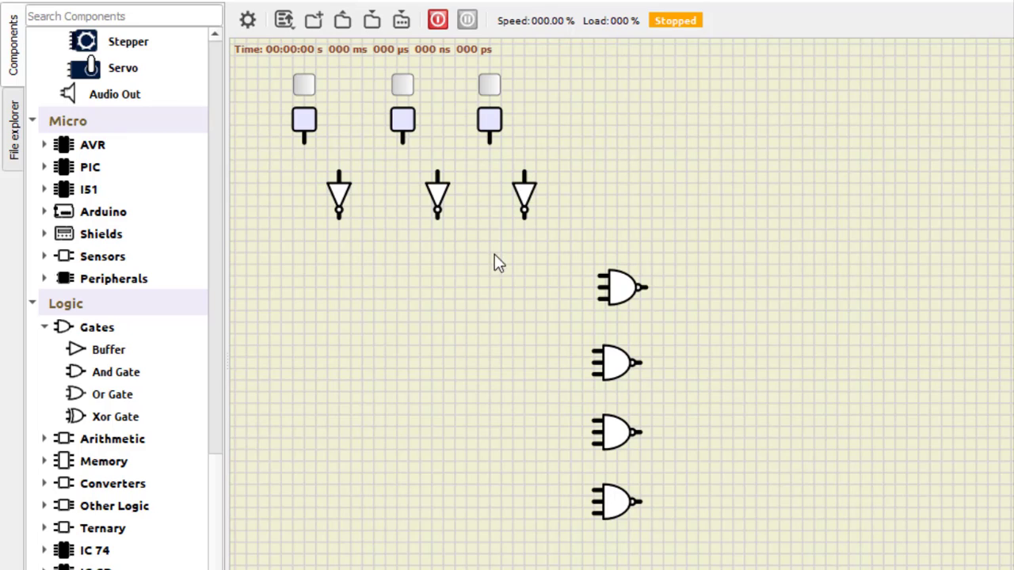
- Wire the top NAND gate's first input to the first voltage source
{"action": "left_click", "coordinate": [597, 272]}
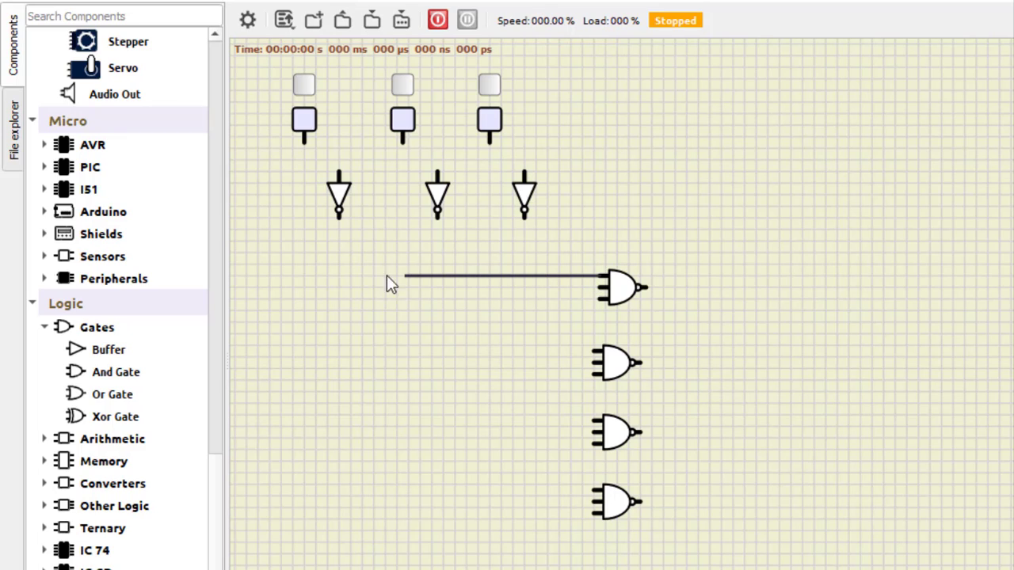
{"action": "left_click", "coordinate": [303, 275]}
{"action": "left_click", "coordinate": [304, 139]}
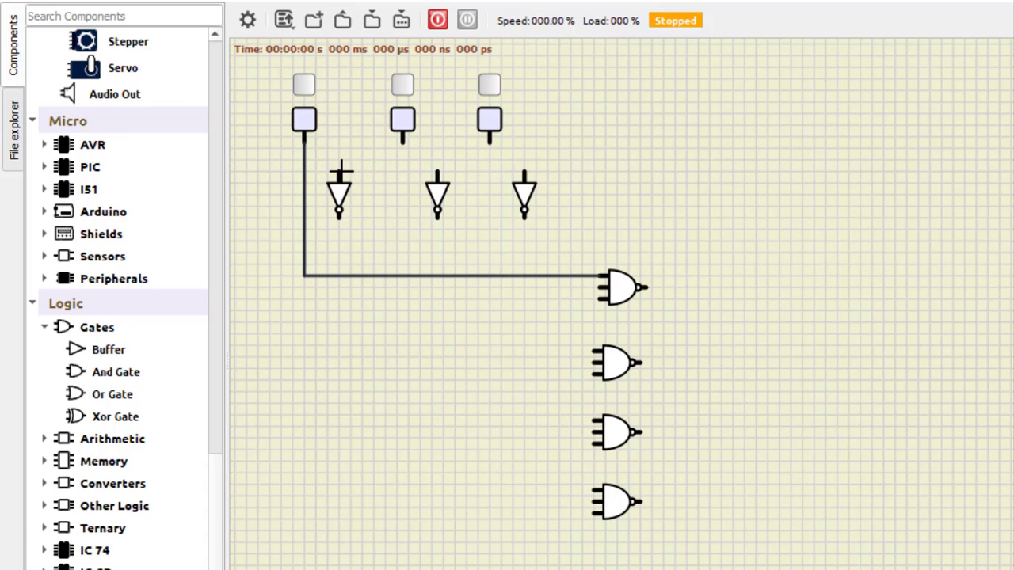
- Connect each of the three voltage sources to the input of its own inverter
{"action": "left_click", "coordinate": [303, 159]}
{"action": "left_click", "coordinate": [438, 169]}
{"action": "left_click", "coordinate": [402, 142]}
{"action": "left_click", "coordinate": [489, 142]}
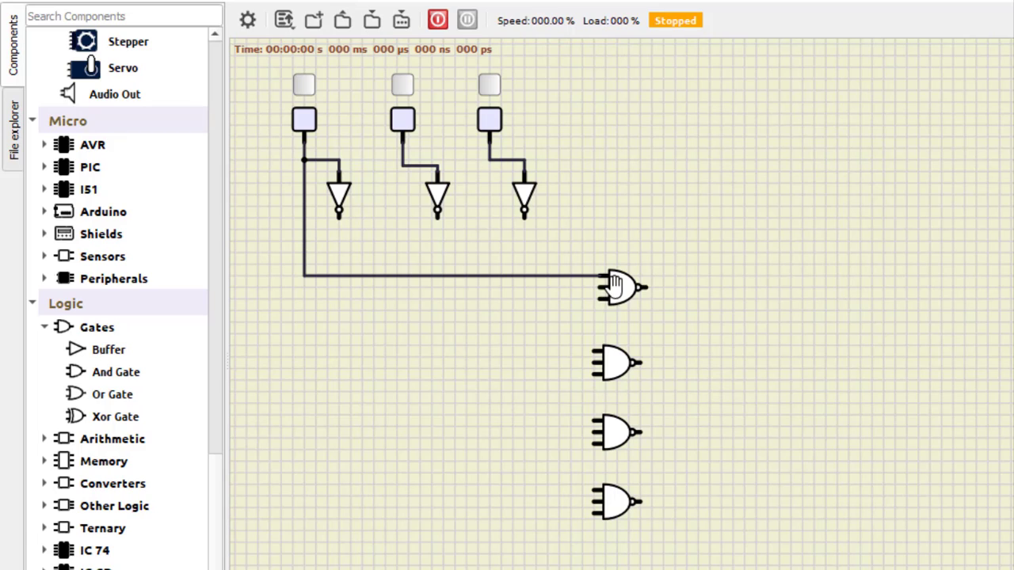
- Remove the stray wire loop at the top NAND gate and line the gate up with the column
{"action": "mouse_move", "coordinate": [615, 285]}
{"action": "left_mouse_down"}
{"action": "mouse_move", "coordinate": [633, 286]}
{"action": "mouse_move", "coordinate": [435, 282]}
{"action": "mouse_move", "coordinate": [446, 294]}
{"action": "mouse_move", "coordinate": [441, 227]}
{"action": "mouse_move", "coordinate": [664, 230]}
{"action": "left_mouse_up"}
{"action": "key", "text": "Escape"}
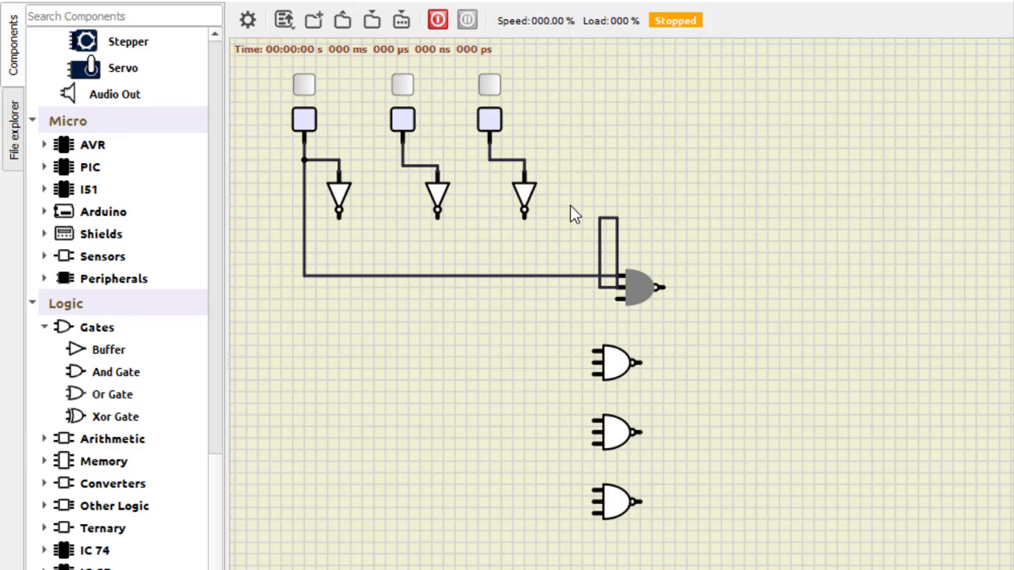
{"action": "right_click", "coordinate": [622, 224]}
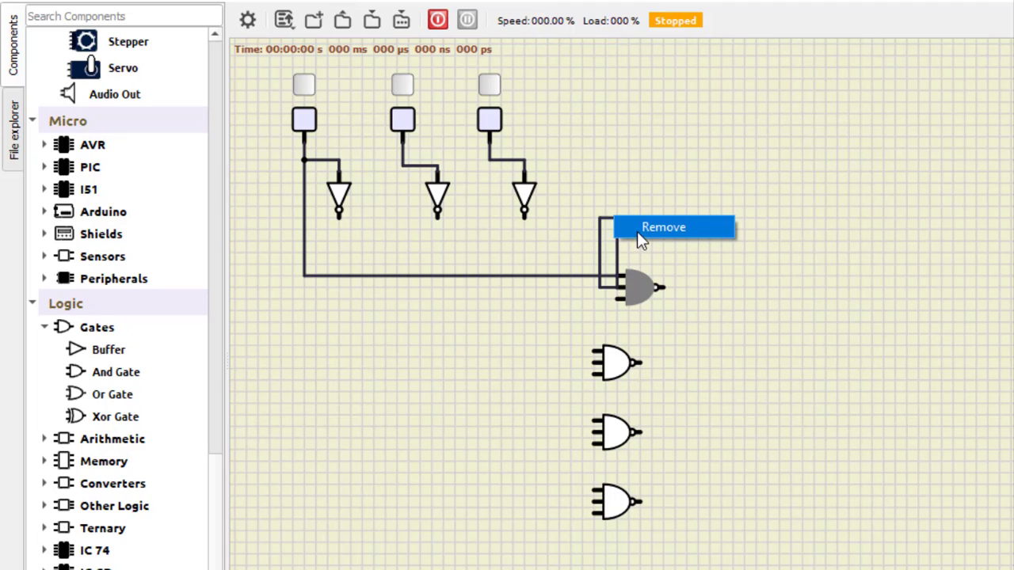
{"action": "left_click", "coordinate": [636, 229]}
{"action": "left_click_drag", "start_coordinate": [637, 288], "coordinate": [615, 294]}
{"action": "left_click", "coordinate": [660, 310]}
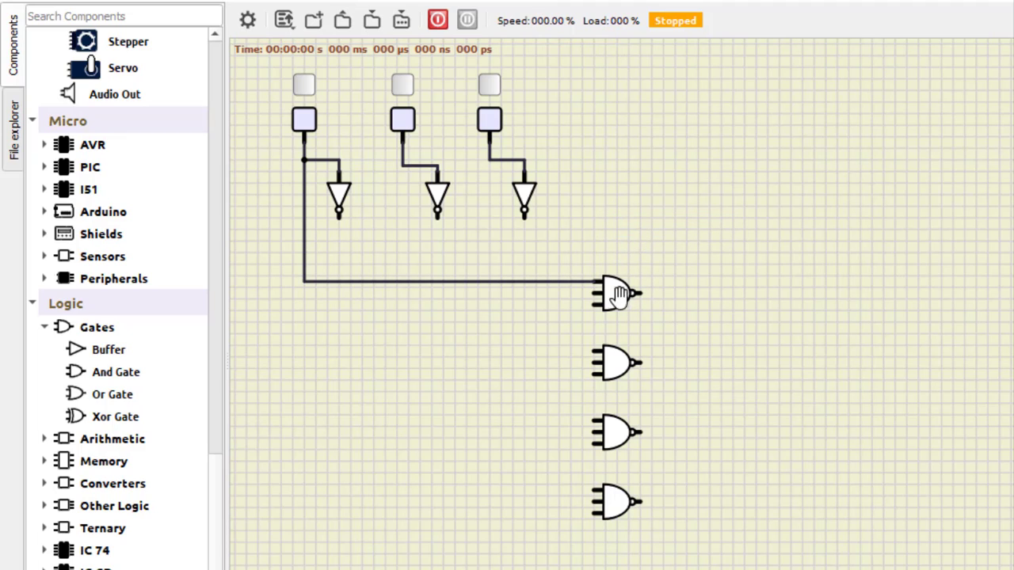
- Wire the top NAND gate's second and third inputs to the outputs of the second and third inverters
{"action": "mouse_move", "coordinate": [596, 292]}
{"action": "left_mouse_down"}
{"action": "mouse_move", "coordinate": [438, 297]}
{"action": "mouse_move", "coordinate": [437, 213]}
{"action": "left_mouse_up"}
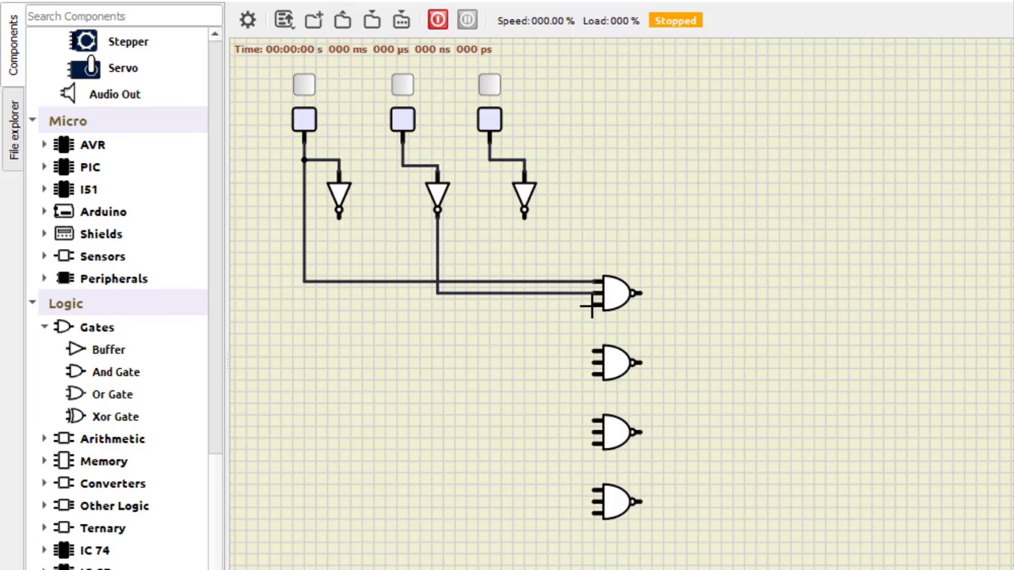
{"action": "mouse_move", "coordinate": [593, 305]}
{"action": "left_mouse_down"}
{"action": "mouse_move", "coordinate": [525, 311]}
{"action": "mouse_move", "coordinate": [524, 214]}
{"action": "left_mouse_up"}
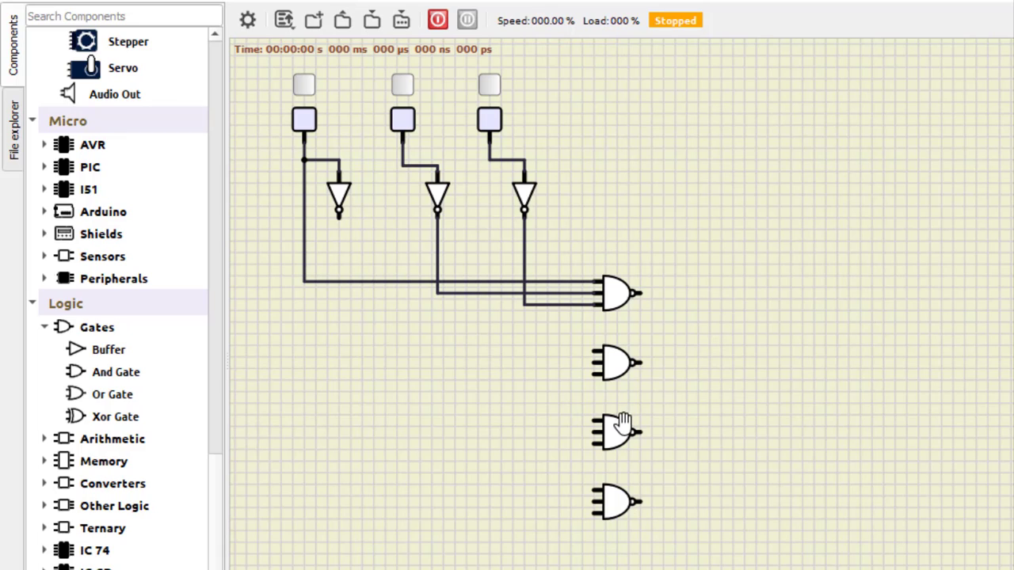
- Wire the second NAND gate's inputs to the first inverter's output, the second inverter's output and the third source
{"action": "mouse_move", "coordinate": [592, 351]}
{"action": "left_mouse_down"}
{"action": "mouse_move", "coordinate": [324, 347]}
{"action": "mouse_move", "coordinate": [340, 340]}
{"action": "mouse_move", "coordinate": [339, 214]}
{"action": "left_mouse_up"}
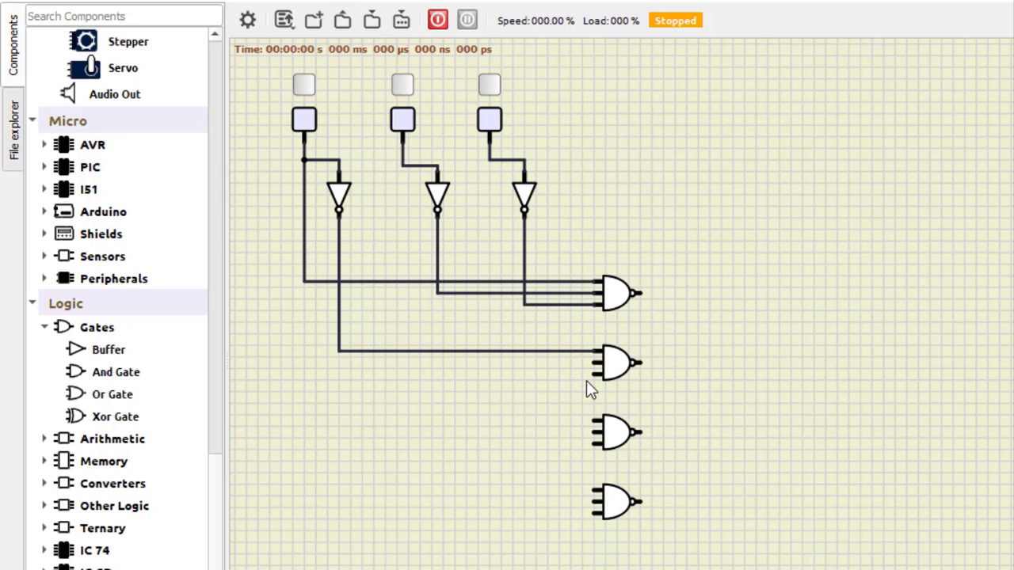
{"action": "mouse_move", "coordinate": [592, 363]}
{"action": "left_mouse_down"}
{"action": "mouse_move", "coordinate": [436, 340]}
{"action": "mouse_move", "coordinate": [437, 293]}
{"action": "left_mouse_up"}
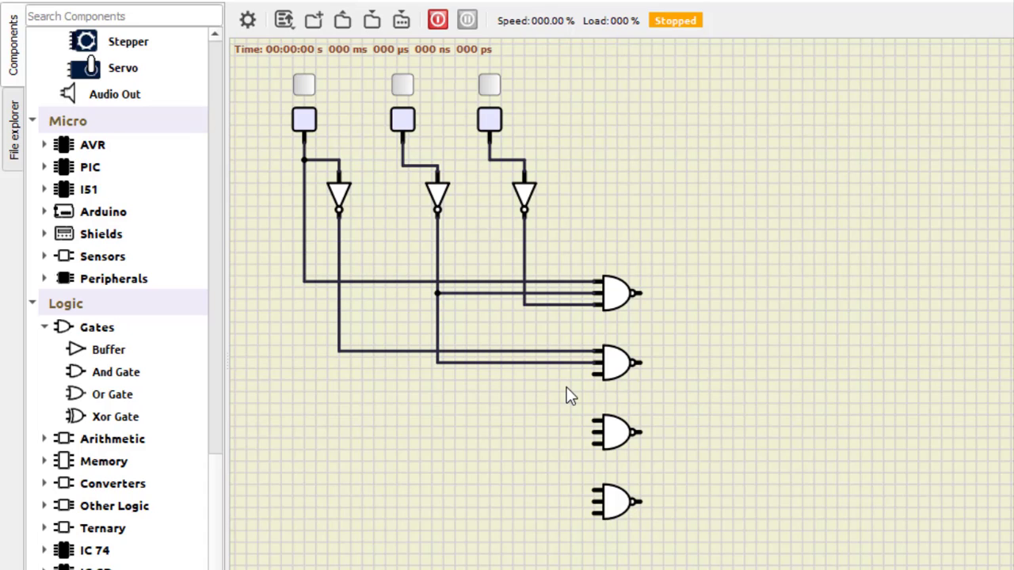
{"action": "mouse_move", "coordinate": [592, 374]}
{"action": "left_mouse_down"}
{"action": "mouse_move", "coordinate": [598, 385]}
{"action": "mouse_move", "coordinate": [489, 219]}
{"action": "mouse_move", "coordinate": [488, 160]}
{"action": "left_mouse_up"}
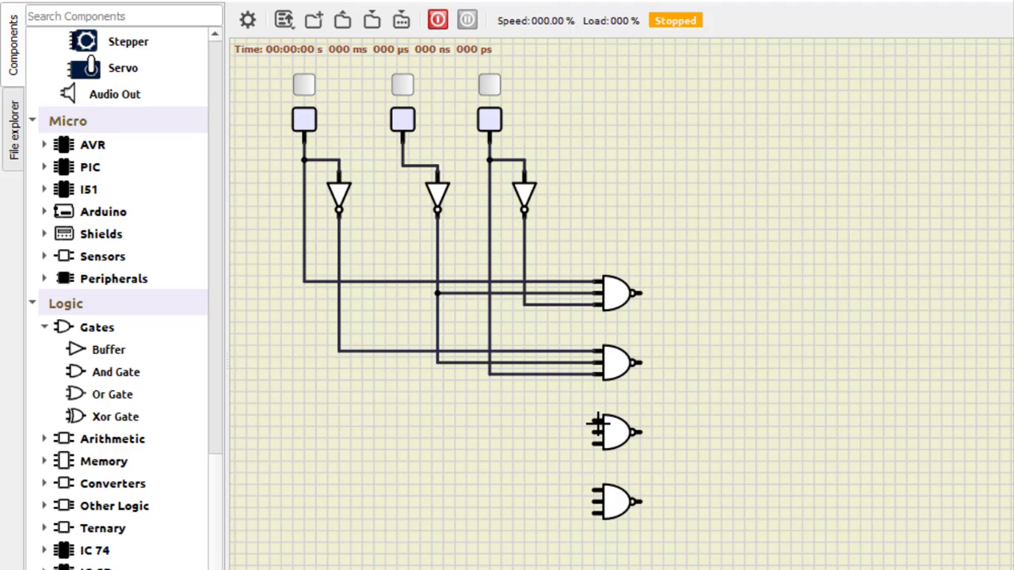
- Wire the third NAND gate's three inputs directly to the first, second and third voltage sources
{"action": "mouse_move", "coordinate": [594, 420]}
{"action": "left_mouse_down"}
{"action": "mouse_move", "coordinate": [288, 374]}
{"action": "mouse_move", "coordinate": [303, 281]}
{"action": "left_mouse_up"}
{"action": "mouse_move", "coordinate": [594, 432]}
{"action": "left_mouse_down"}
{"action": "mouse_move", "coordinate": [466, 450]}
{"action": "mouse_move", "coordinate": [390, 317]}
{"action": "mouse_move", "coordinate": [402, 166]}
{"action": "left_mouse_up"}
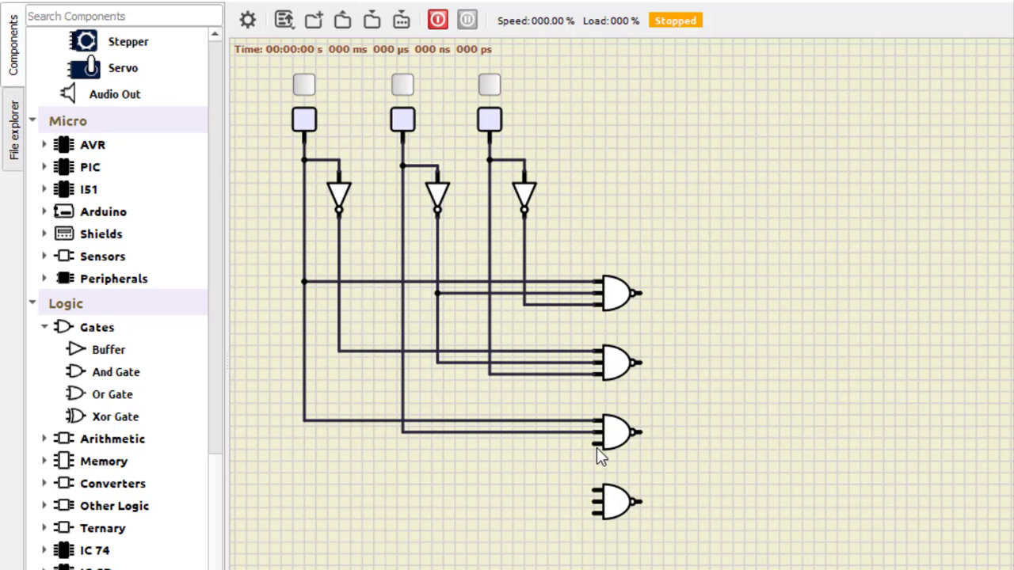
{"action": "left_click_drag", "start_coordinate": [595, 444], "coordinate": [490, 371]}
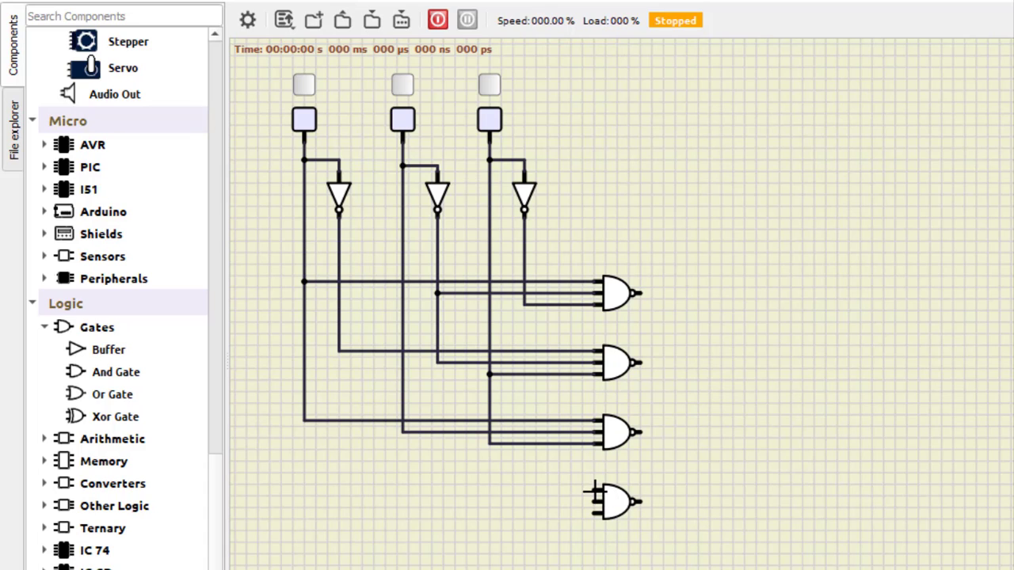
- Wire the bottom NAND gate's inputs to the first inverter's output, the second source and the third inverter's output
{"action": "left_click_drag", "start_coordinate": [596, 491], "coordinate": [339, 350]}
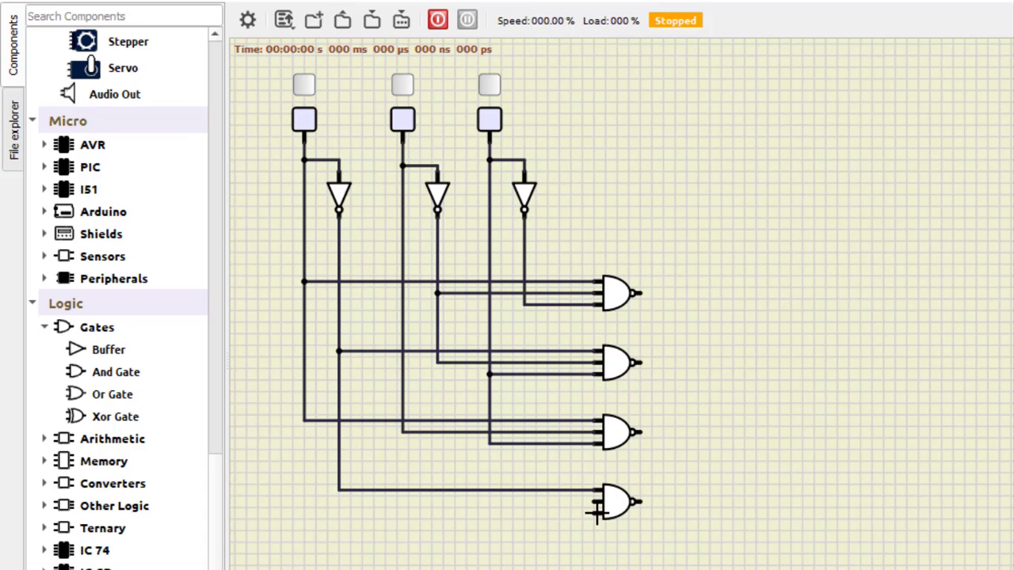
{"action": "left_click_drag", "start_coordinate": [592, 501], "coordinate": [401, 432]}
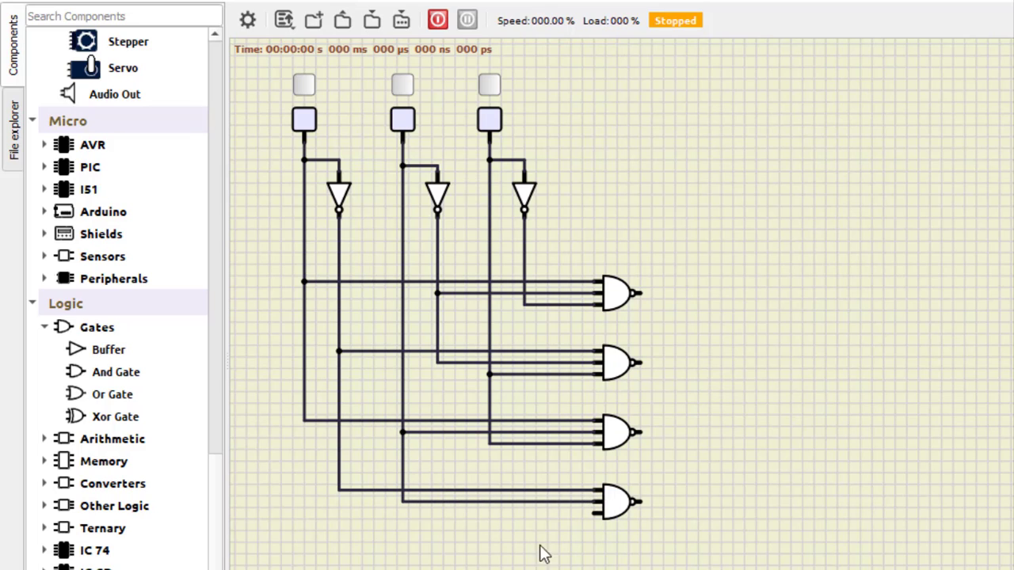
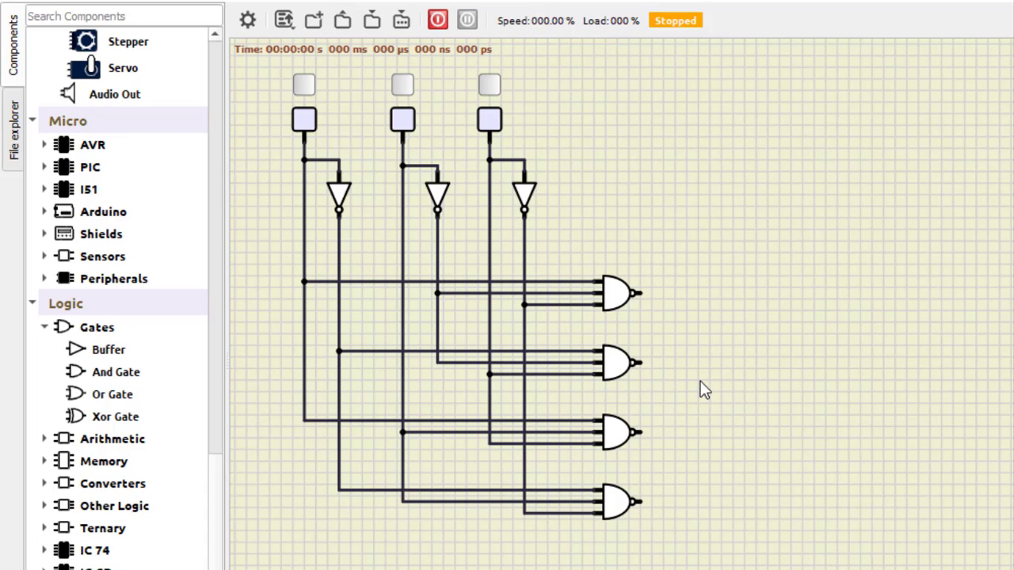
- Place an AND gate beyond the NAND column's outputs, with Input Size 4 and Invert Output enabled
{"action": "left_click_drag", "start_coordinate": [111, 372], "coordinate": [742, 387]}
{"action": "double_click", "coordinate": [742, 386]}
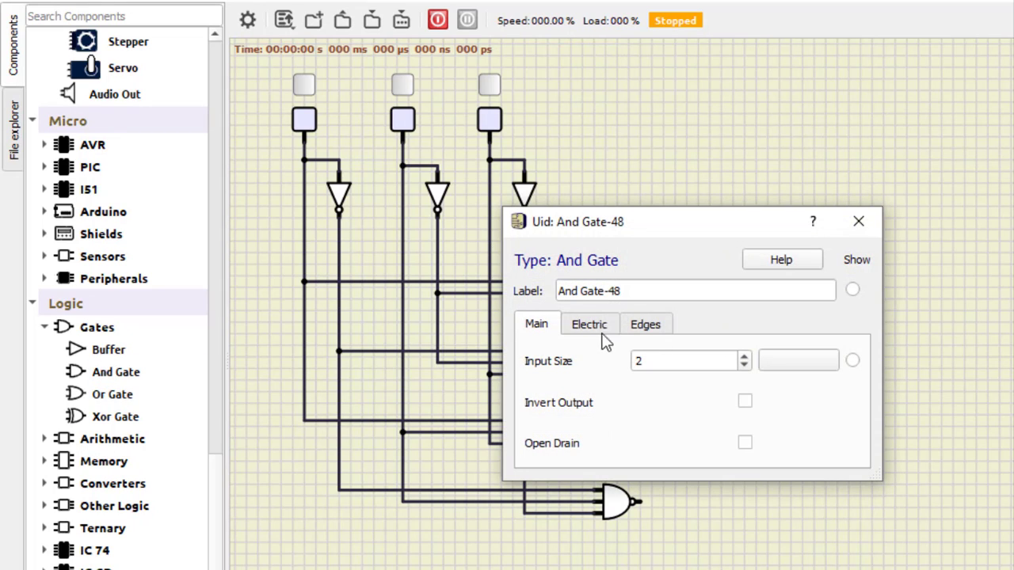
{"action": "left_click", "coordinate": [742, 356]}
{"action": "left_click", "coordinate": [742, 356]}
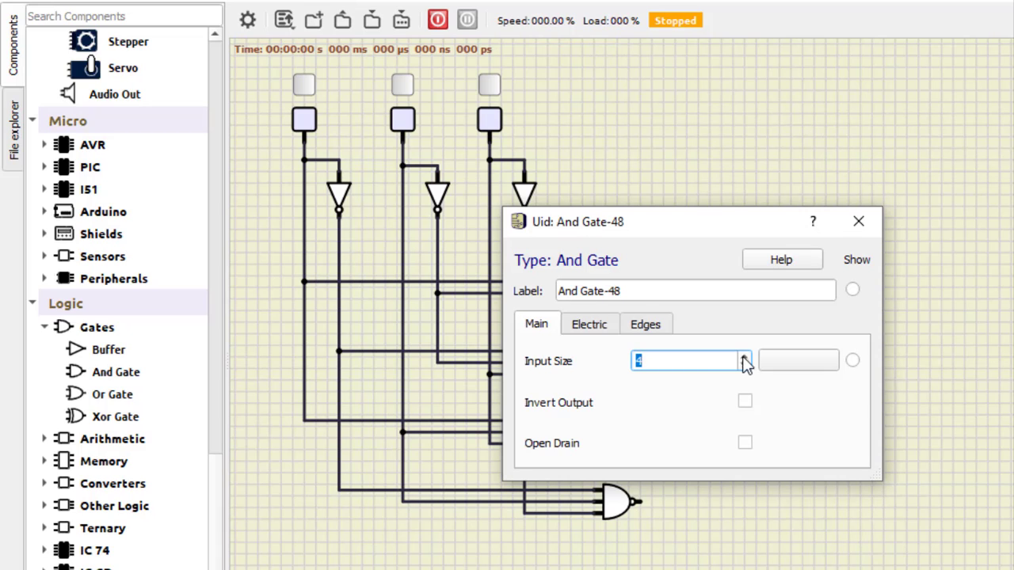
{"action": "left_click", "coordinate": [746, 402]}
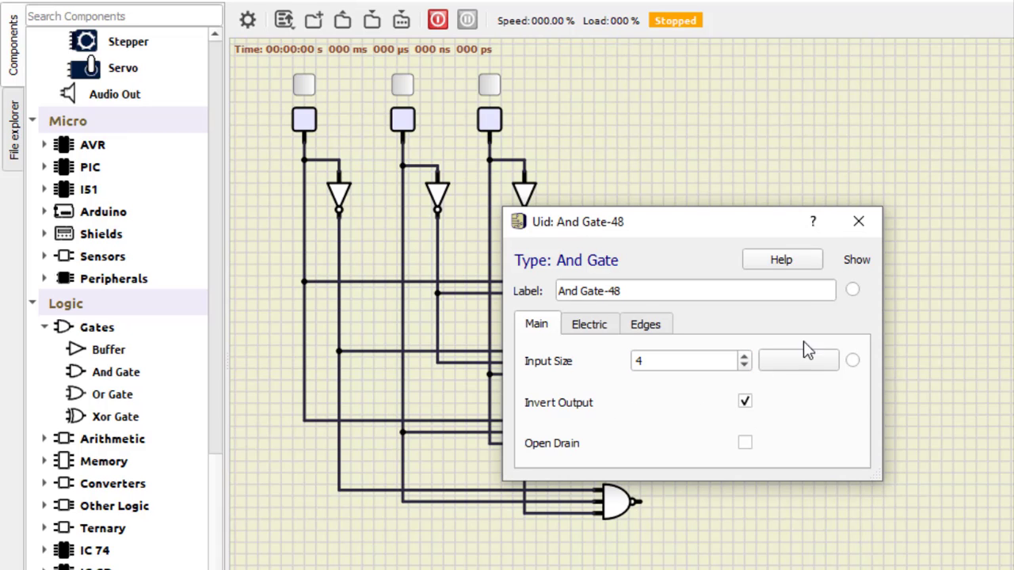
- Close the four-input NAND gate's settings and place a probe beyond its output
{"action": "left_click", "coordinate": [857, 222]}
{"action": "scroll", "coordinate": [125, 233], "scroll_direction": "up", "scroll_amount": 10}
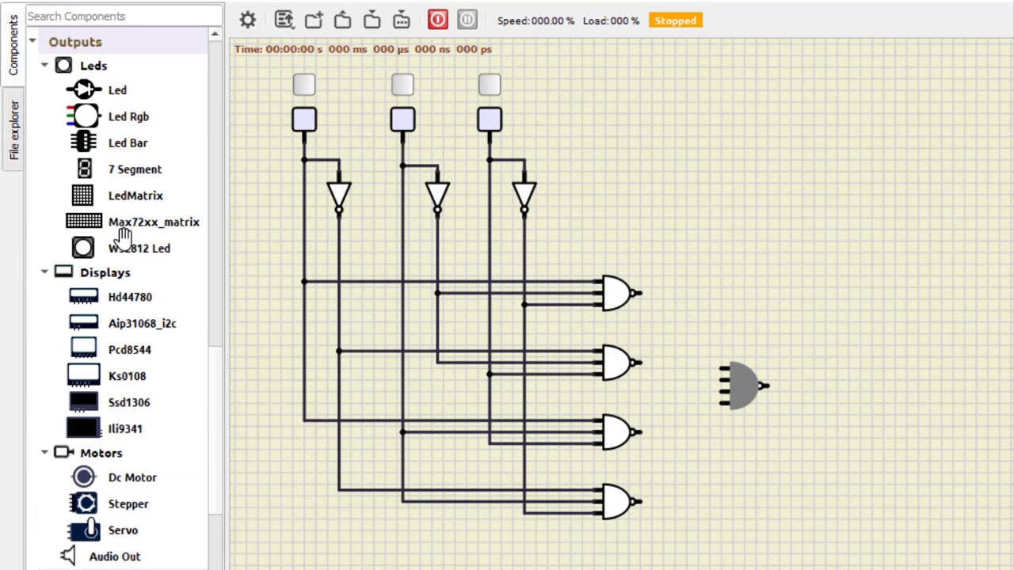
{"action": "left_click_drag", "start_coordinate": [111, 67], "coordinate": [866, 341]}
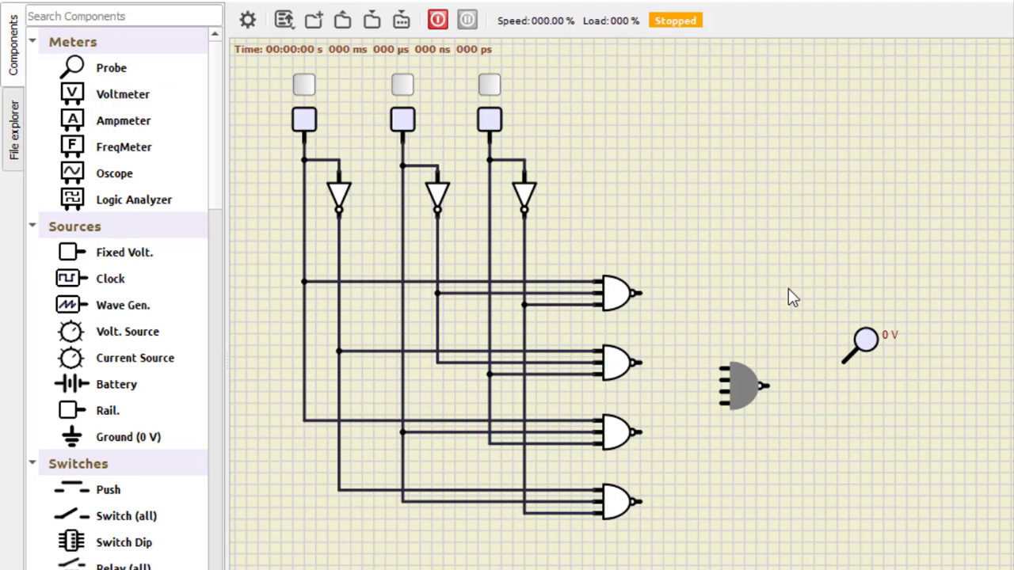
- Wire the four three-input NAND outputs to the four-input NAND gate's inputs, and its output to the probe
{"action": "mouse_move", "coordinate": [638, 294]}
{"action": "left_mouse_down"}
{"action": "mouse_move", "coordinate": [705, 361]}
{"action": "mouse_move", "coordinate": [686, 300]}
{"action": "mouse_move", "coordinate": [672, 294]}
{"action": "mouse_move", "coordinate": [686, 300]}
{"action": "mouse_move", "coordinate": [707, 368]}
{"action": "mouse_move", "coordinate": [717, 365]}
{"action": "mouse_move", "coordinate": [701, 371]}
{"action": "mouse_move", "coordinate": [722, 368]}
{"action": "mouse_move", "coordinate": [687, 385]}
{"action": "mouse_move", "coordinate": [672, 371]}
{"action": "mouse_move", "coordinate": [723, 380]}
{"action": "left_mouse_up"}
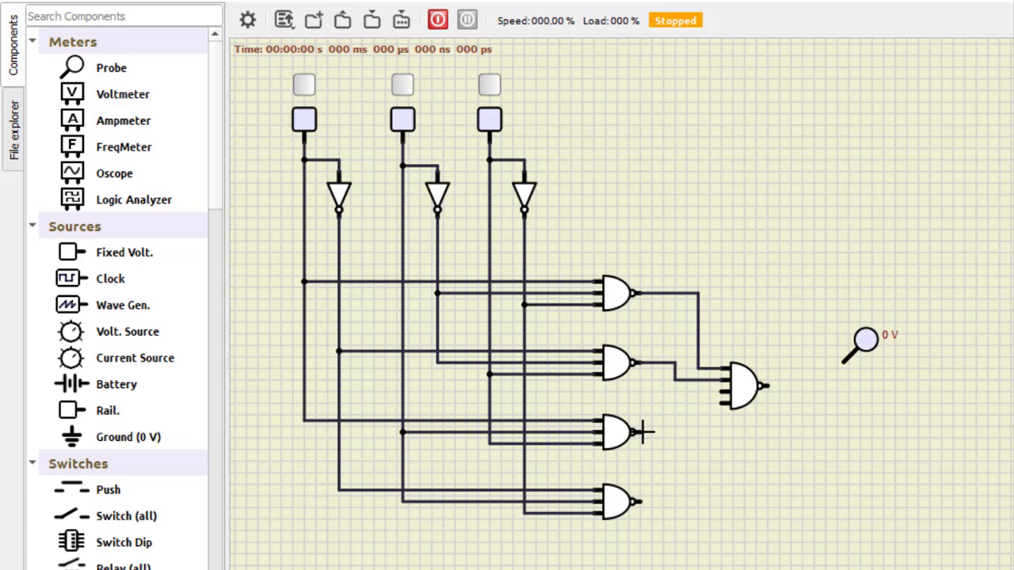
{"action": "left_click_drag", "start_coordinate": [680, 393], "coordinate": [723, 386]}
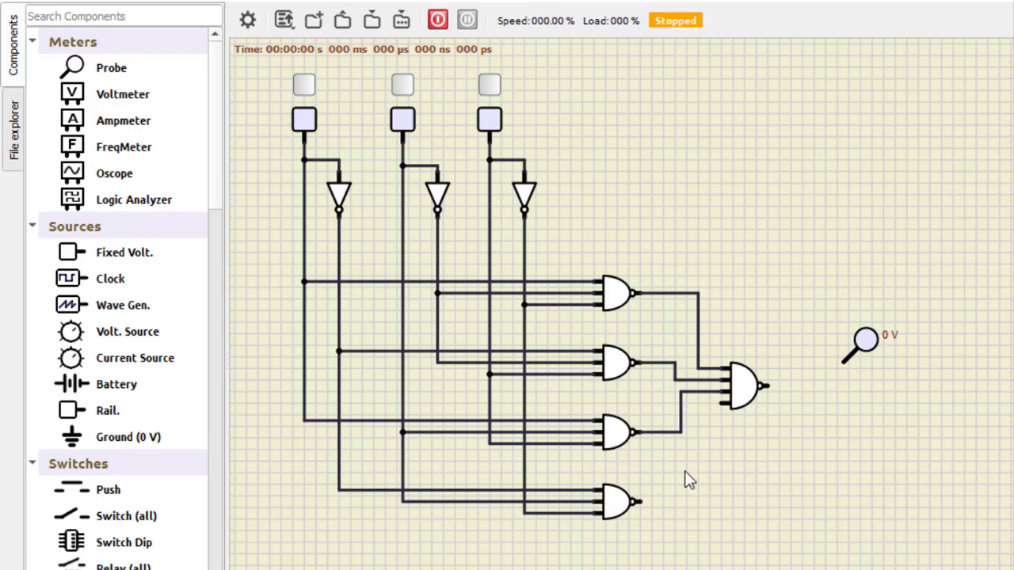
{"action": "left_click_drag", "start_coordinate": [645, 508], "coordinate": [704, 443]}
{"action": "left_click_drag", "start_coordinate": [701, 406], "coordinate": [843, 365]}
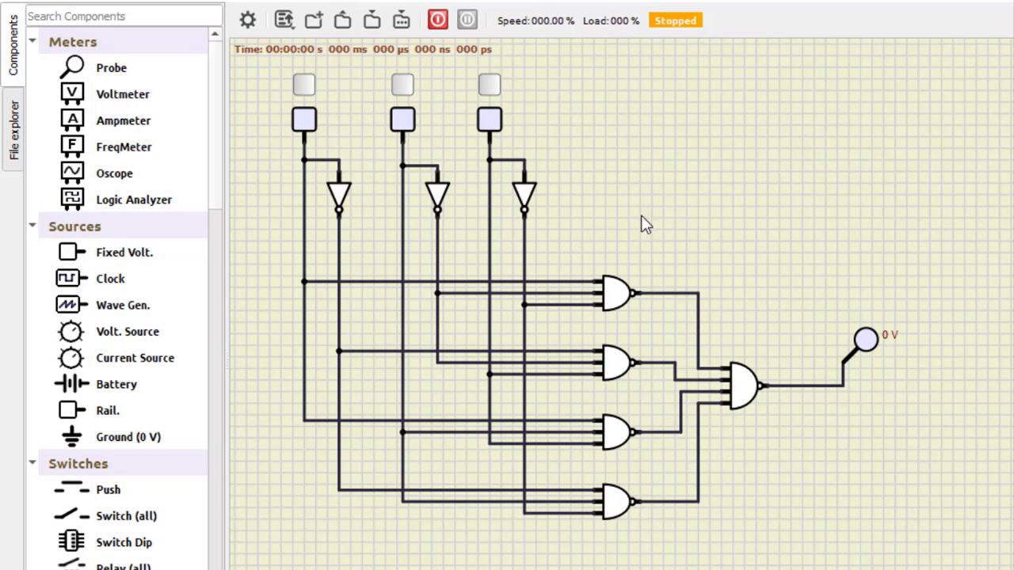
- Start the simulation and test the output with only the third source on, followed by only the second source on
{"action": "left_click", "coordinate": [437, 20]}
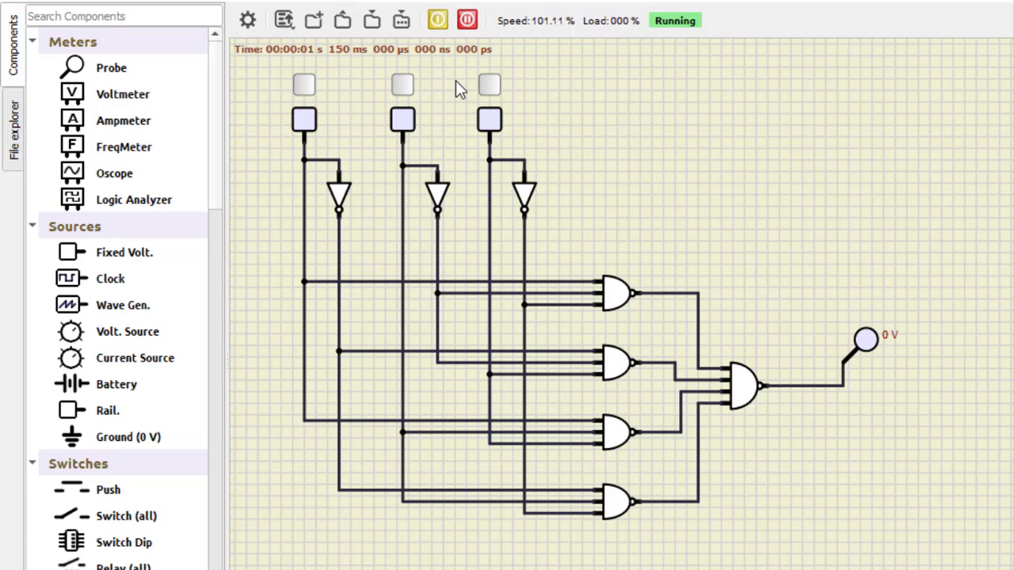
{"action": "left_click", "coordinate": [490, 88]}
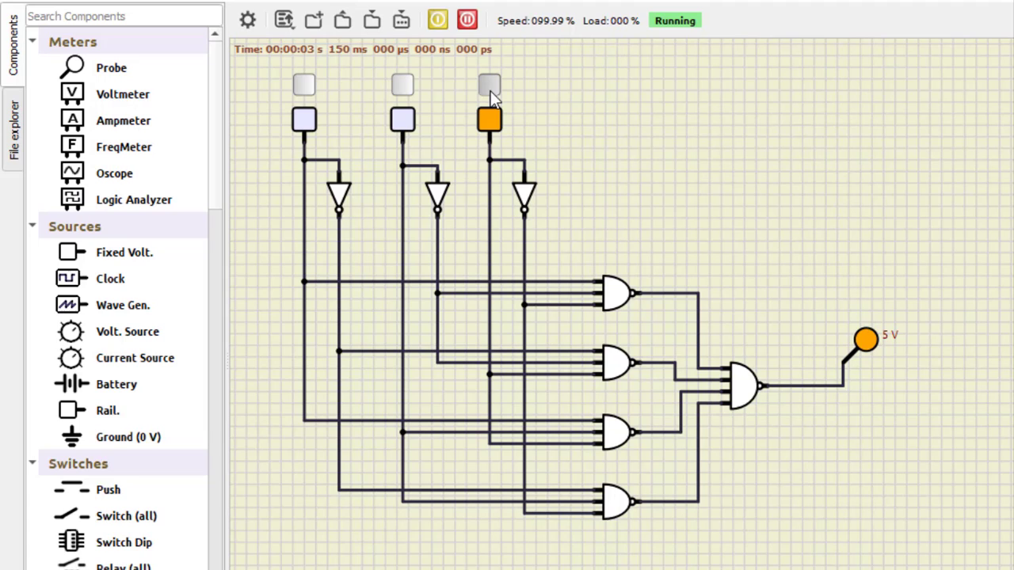
{"action": "left_click", "coordinate": [489, 87]}
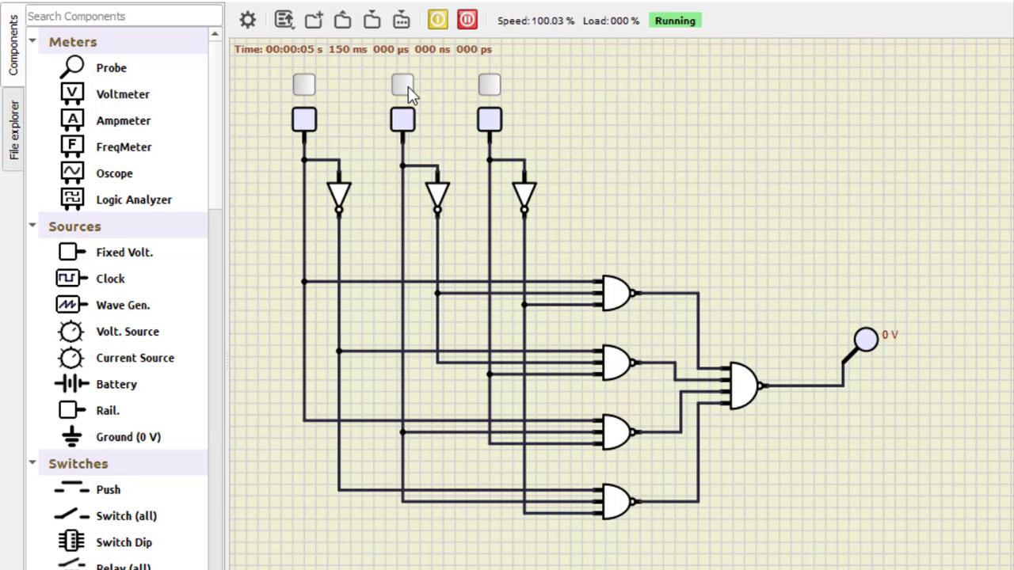
{"action": "left_click", "coordinate": [405, 85]}
{"action": "left_click", "coordinate": [405, 86]}
- Test the output with the first source on, the second toggled, and all three on, and switch every source off
{"action": "left_click", "coordinate": [304, 84]}
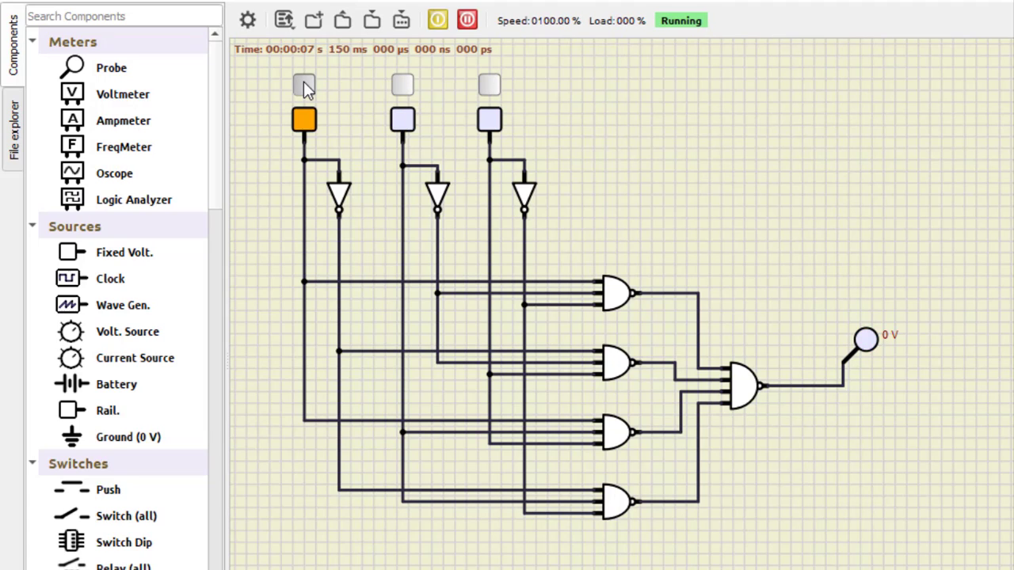
{"action": "left_click", "coordinate": [405, 82]}
{"action": "left_click", "coordinate": [404, 81]}
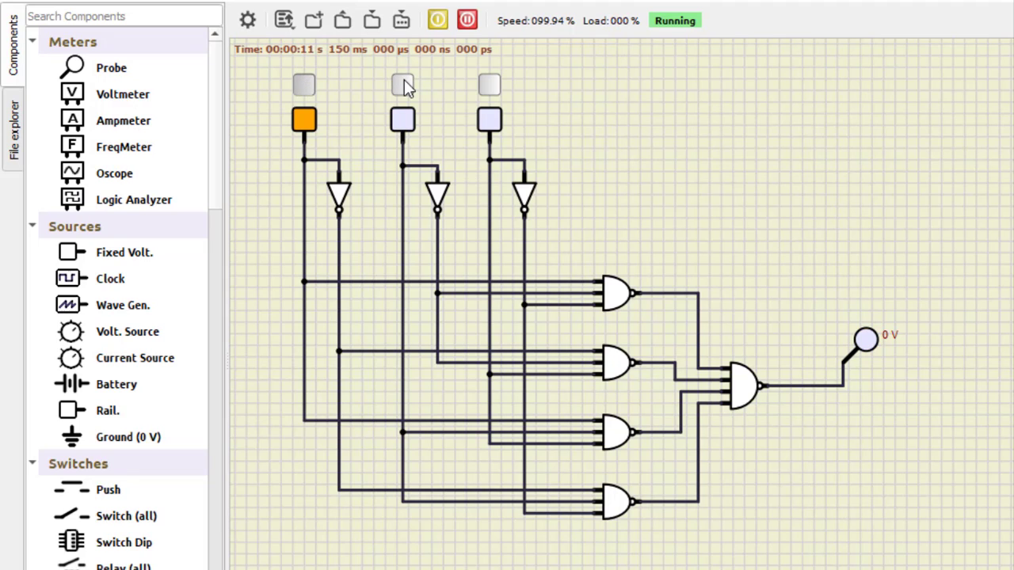
{"action": "left_click", "coordinate": [489, 84]}
{"action": "left_click", "coordinate": [402, 85]}
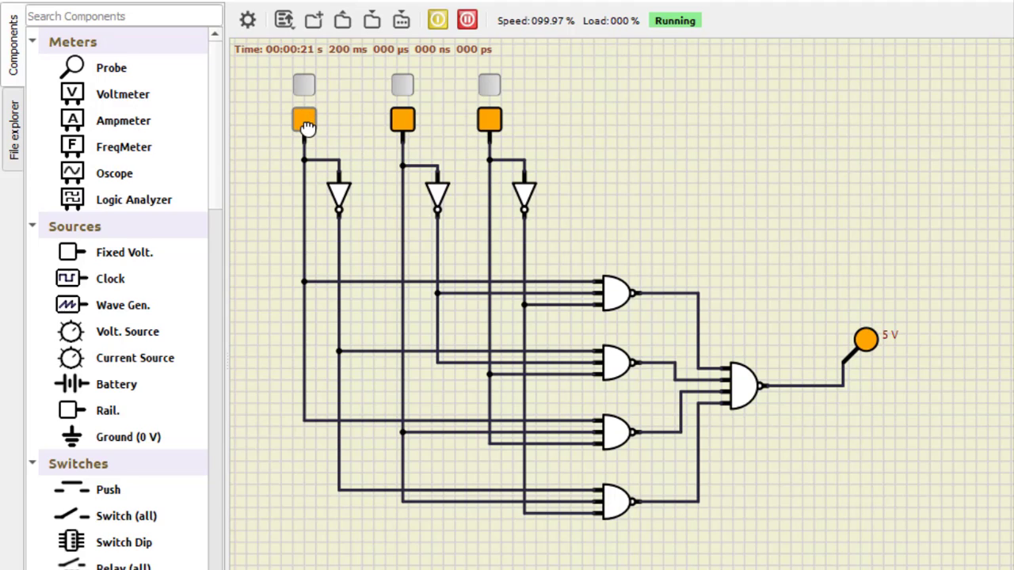
{"action": "left_click", "coordinate": [303, 84]}
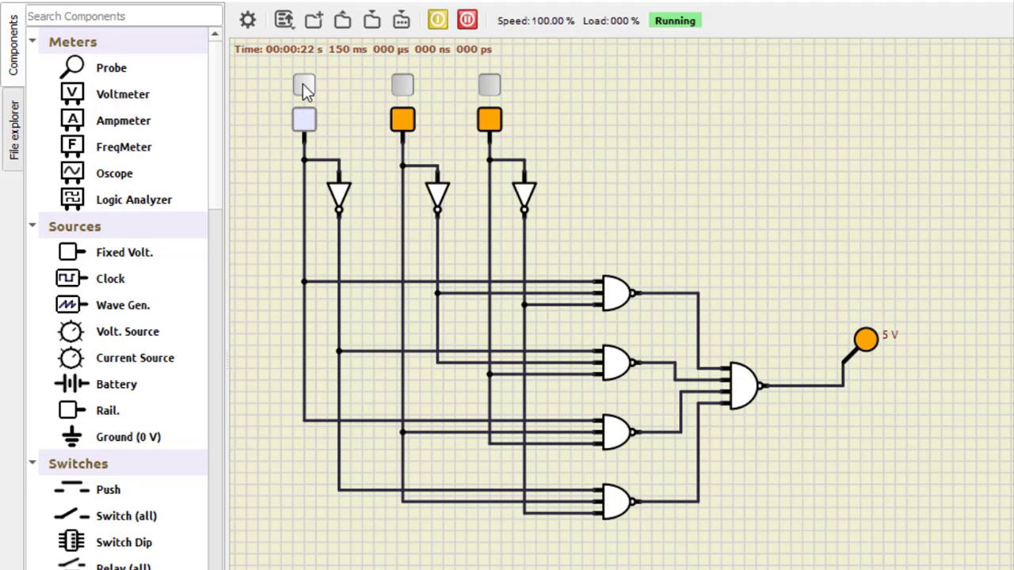
{"action": "left_click", "coordinate": [402, 84]}
{"action": "left_click", "coordinate": [490, 84]}
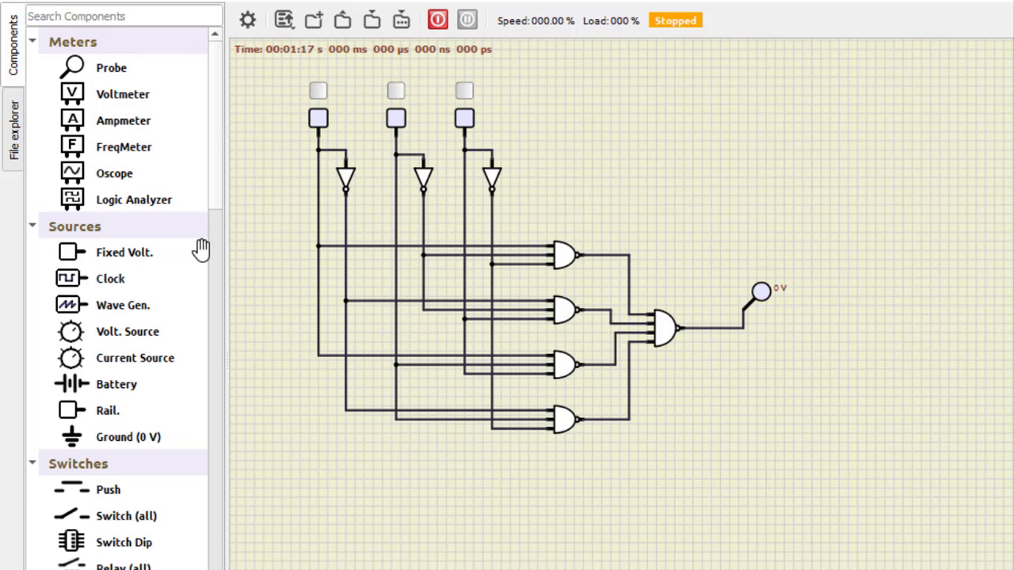
- Place a two-input AND gate below the column of three-input NAND gates and enable Invert Output
{"action": "scroll", "coordinate": [115, 269], "scroll_direction": "down", "scroll_amount": 7}
{"action": "scroll", "coordinate": [111, 279], "scroll_direction": "down", "scroll_amount": 3}
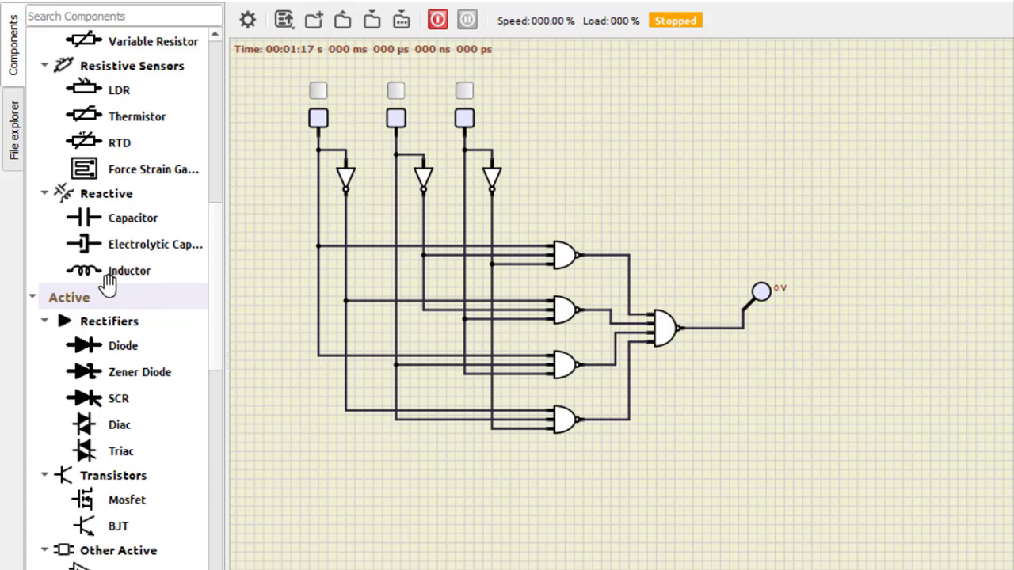
{"action": "scroll", "coordinate": [109, 283], "scroll_direction": "down", "scroll_amount": 6}
{"action": "scroll", "coordinate": [109, 284], "scroll_direction": "down", "scroll_amount": 7}
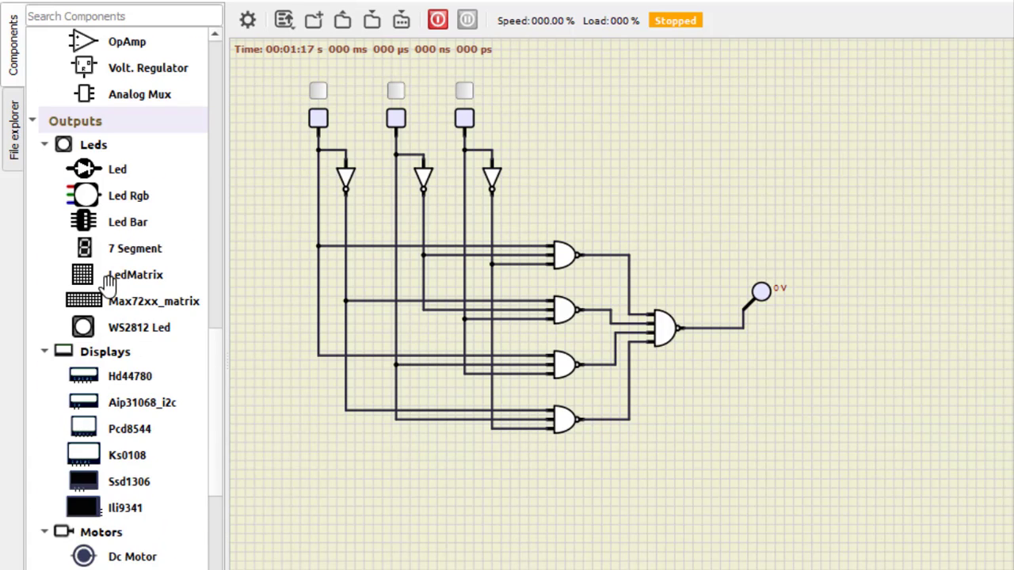
{"action": "scroll", "coordinate": [110, 283], "scroll_direction": "down", "scroll_amount": 5}
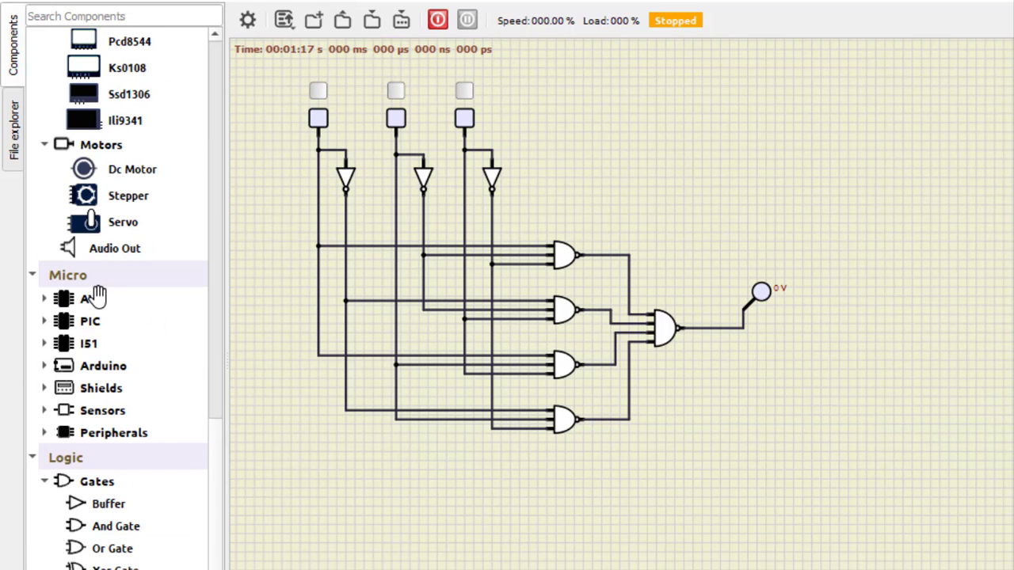
{"action": "scroll", "coordinate": [95, 296], "scroll_direction": "down", "scroll_amount": 2}
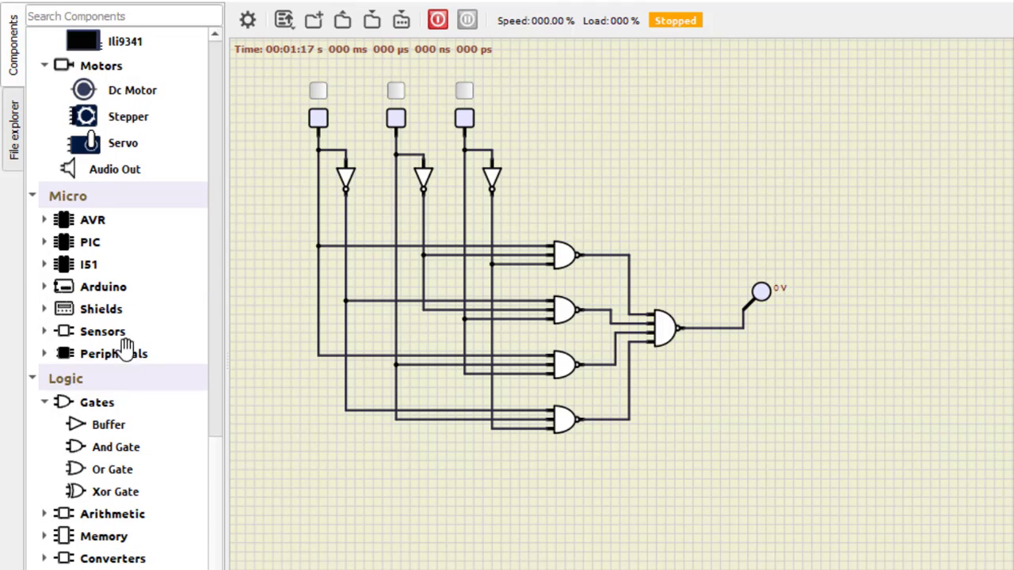
{"action": "left_click_drag", "start_coordinate": [103, 448], "coordinate": [569, 477]}
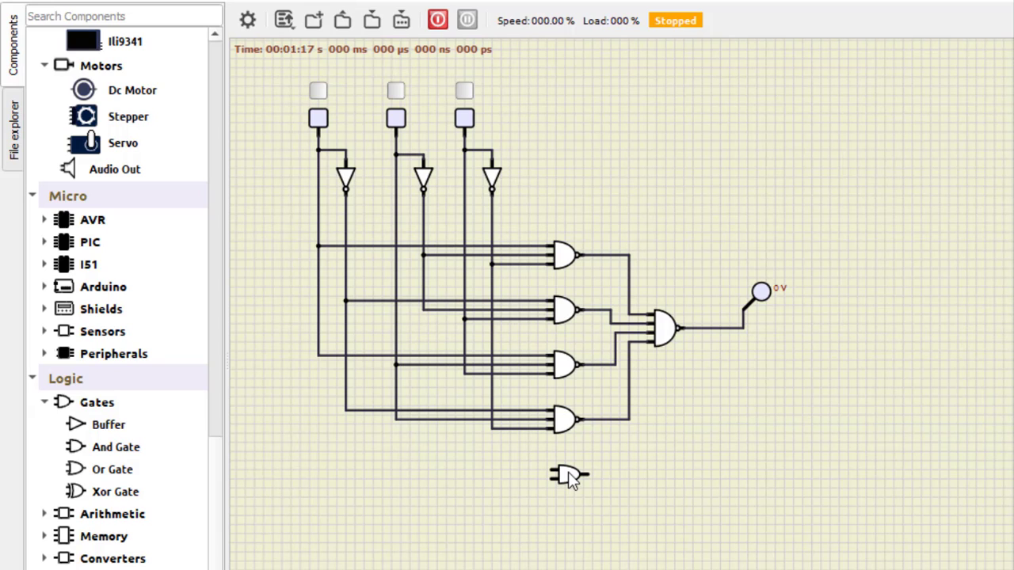
{"action": "right_click", "coordinate": [569, 473]}
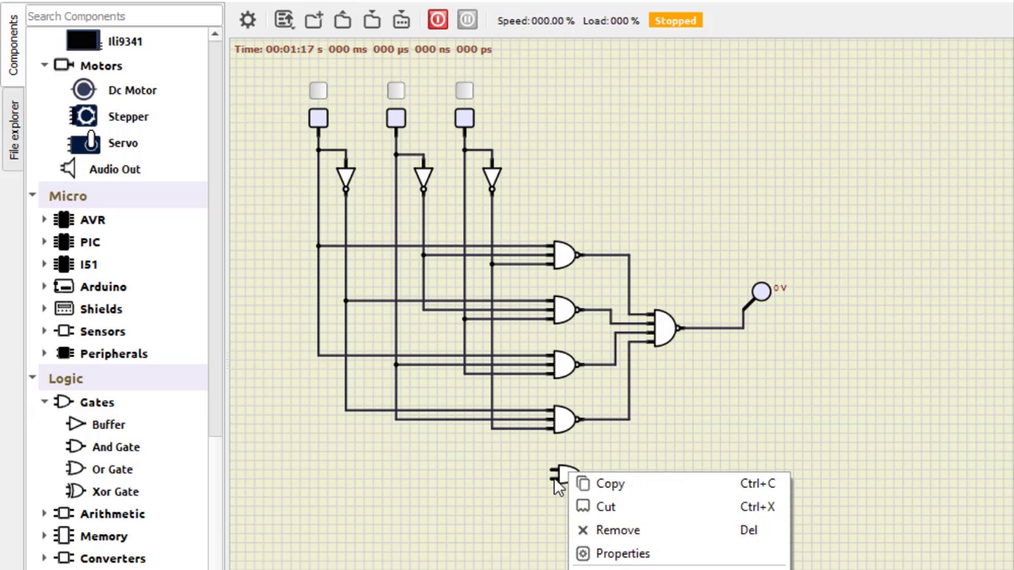
{"action": "left_click", "coordinate": [557, 480]}
{"action": "double_click", "coordinate": [562, 475]}
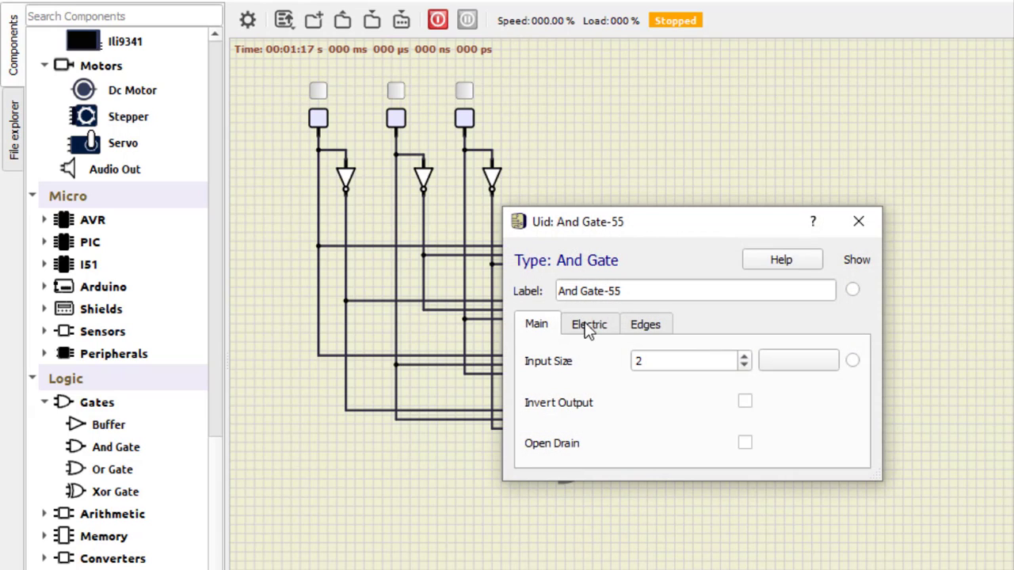
{"action": "left_click", "coordinate": [743, 402]}
{"action": "left_click", "coordinate": [871, 222]}
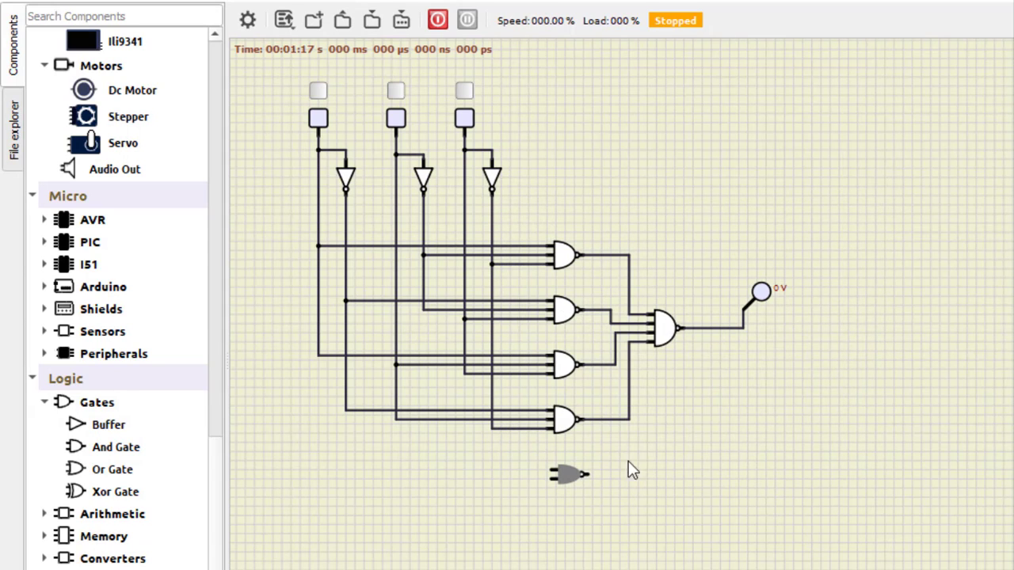
- Copy the two-input NAND gate and paste two duplicates of it near the original
{"action": "right_click", "coordinate": [560, 478]}
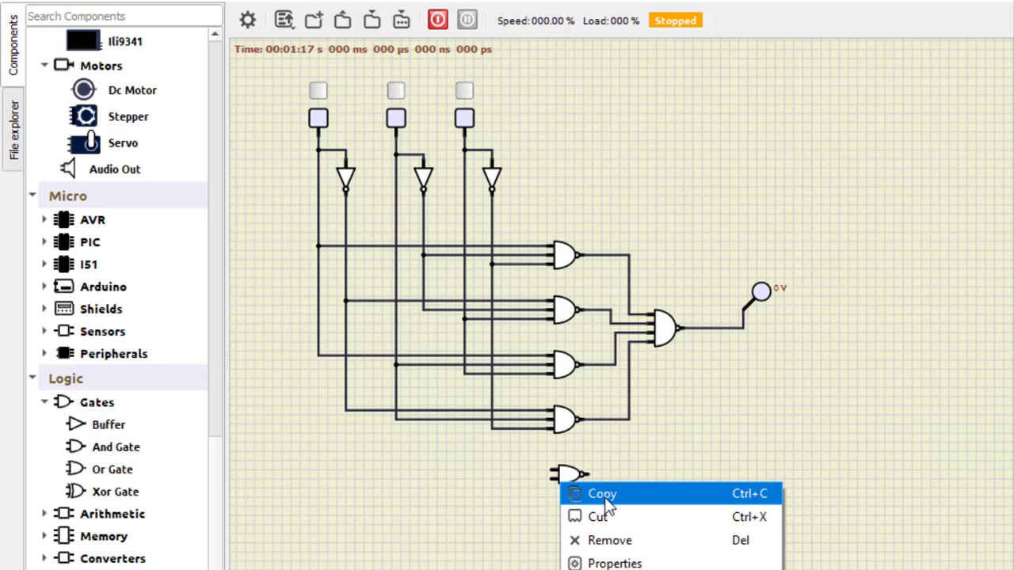
{"action": "left_click", "coordinate": [601, 495]}
{"action": "right_click", "coordinate": [597, 514]}
{"action": "left_click", "coordinate": [629, 547]}
{"action": "right_click", "coordinate": [654, 491]}
{"action": "left_click", "coordinate": [694, 524]}
- Arrange the three two-input NAND gates in a vertical stack beneath the column of three-input NAND gates
{"action": "left_click_drag", "start_coordinate": [572, 475], "coordinate": [643, 475]}
{"action": "right_click", "coordinate": [586, 475]}
{"action": "left_click", "coordinate": [619, 482]}
{"action": "left_click_drag", "start_coordinate": [613, 471], "coordinate": [568, 473]}
{"action": "left_click_drag", "start_coordinate": [604, 502], "coordinate": [563, 517]}
{"action": "left_click_drag", "start_coordinate": [654, 478], "coordinate": [567, 552]}
{"action": "left_click", "coordinate": [665, 529]}
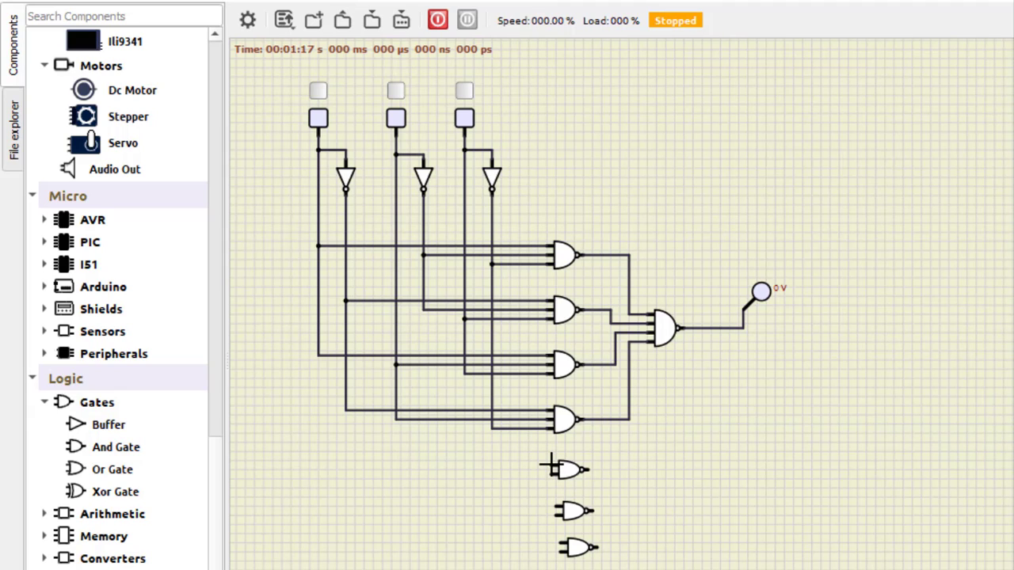
- Wire the upper two-input NAND gate to the first and second sources, and the middle one to the second and third sources
{"action": "mouse_move", "coordinate": [476, 469]}
{"action": "left_mouse_down"}
{"action": "mouse_move", "coordinate": [300, 437]}
{"action": "mouse_move", "coordinate": [317, 356]}
{"action": "left_mouse_up"}
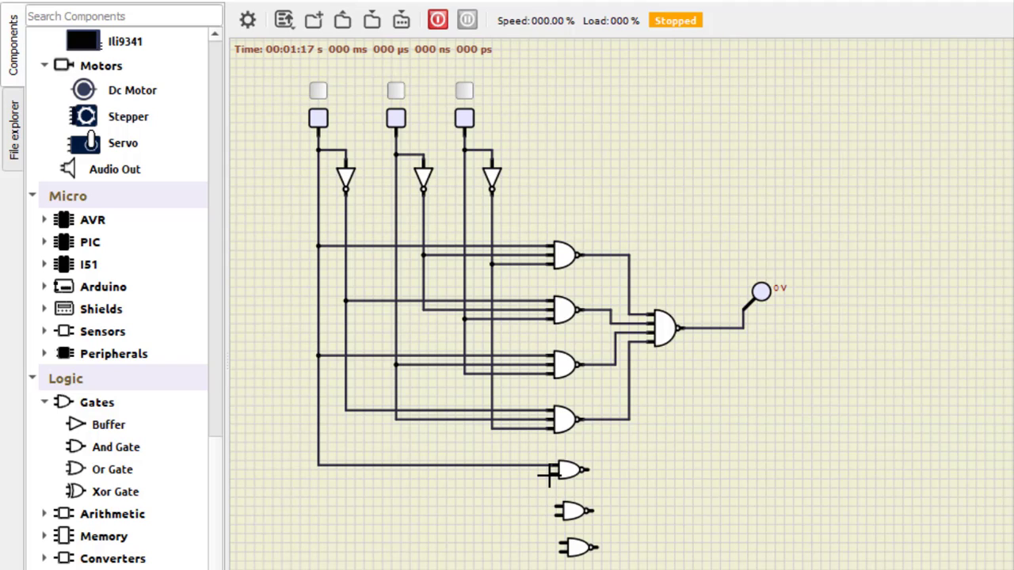
{"action": "mouse_move", "coordinate": [551, 477]}
{"action": "left_mouse_down"}
{"action": "mouse_move", "coordinate": [388, 474]}
{"action": "mouse_move", "coordinate": [395, 419]}
{"action": "left_mouse_up"}
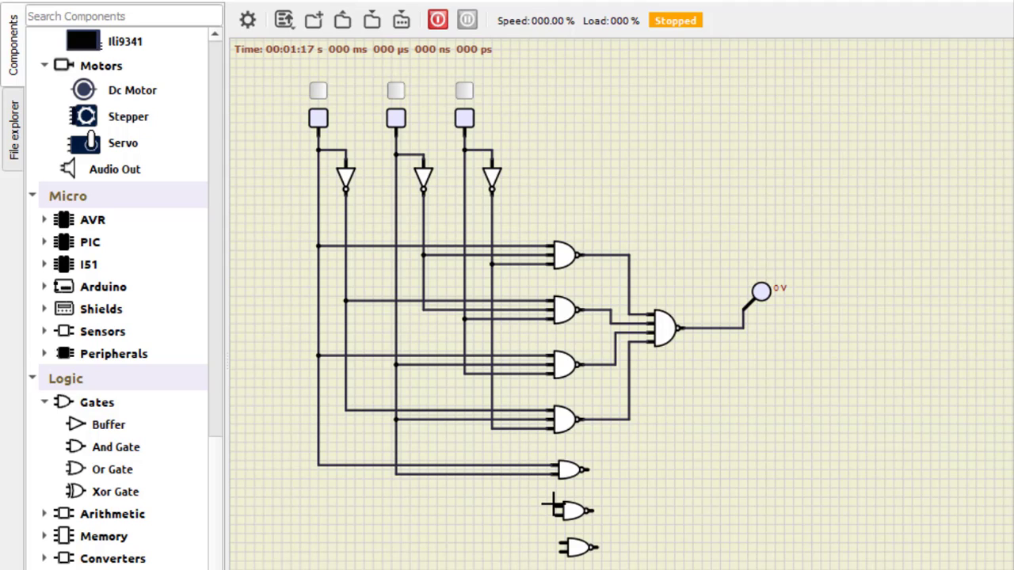
{"action": "mouse_move", "coordinate": [553, 506]}
{"action": "left_mouse_down"}
{"action": "mouse_move", "coordinate": [394, 504]}
{"action": "mouse_move", "coordinate": [395, 473]}
{"action": "left_mouse_up"}
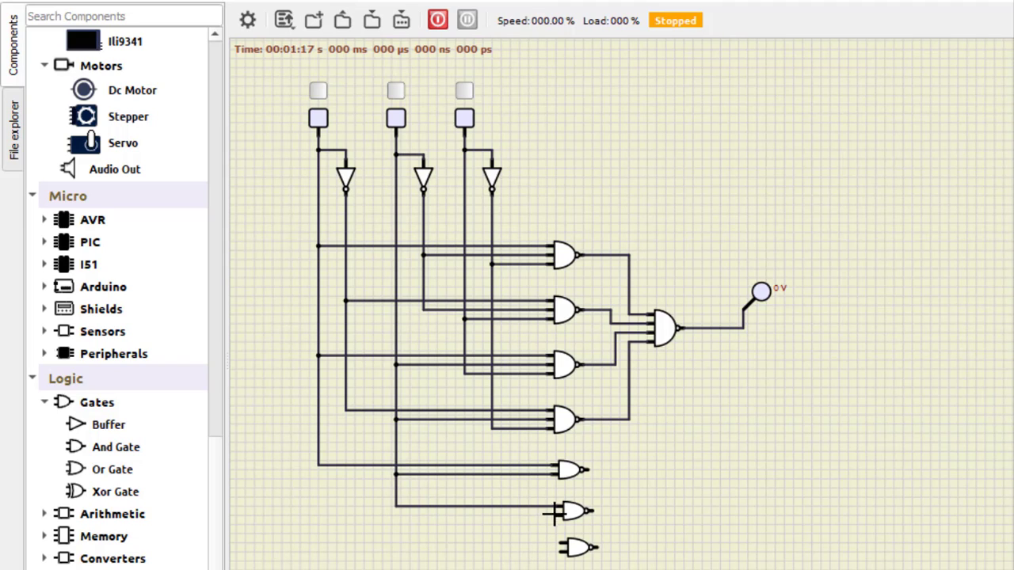
{"action": "left_click_drag", "start_coordinate": [553, 514], "coordinate": [464, 376]}
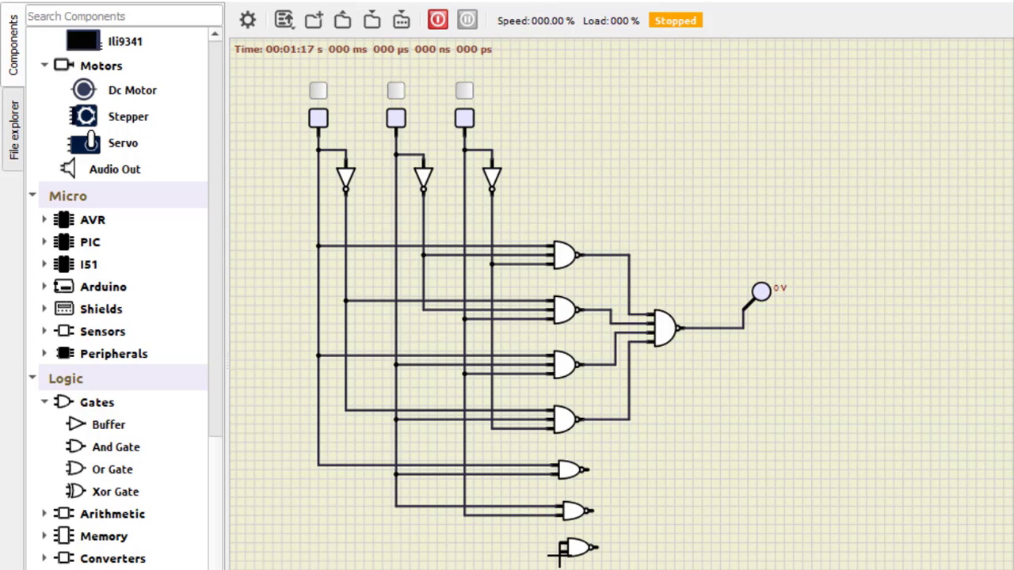
- Wire the lowest two-input NAND gate's inputs to the first and third voltage sources
{"action": "left_click_drag", "start_coordinate": [559, 552], "coordinate": [318, 456]}
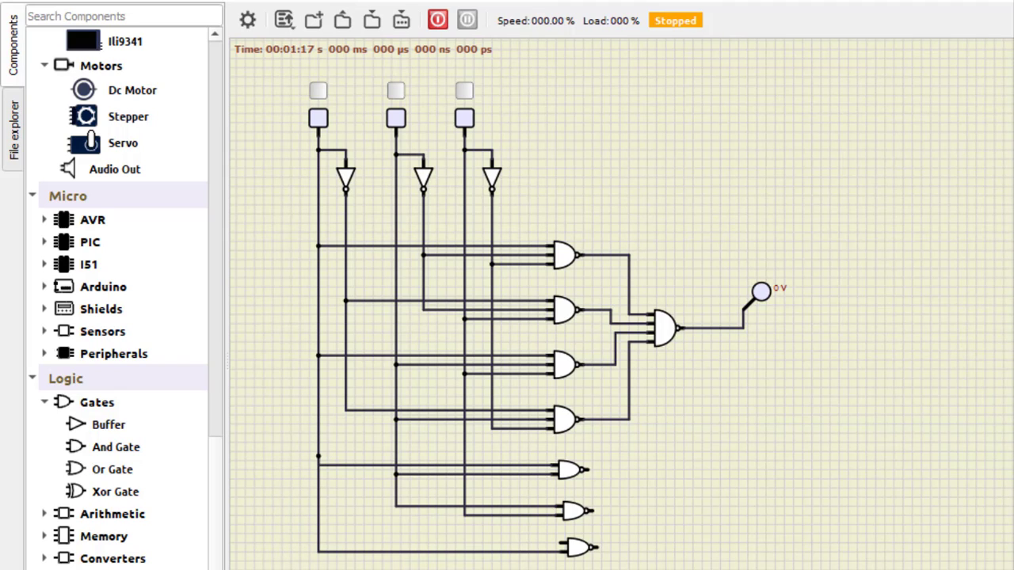
{"action": "left_click_drag", "start_coordinate": [562, 549], "coordinate": [465, 548]}
{"action": "left_click_drag", "start_coordinate": [469, 513], "coordinate": [464, 514]}
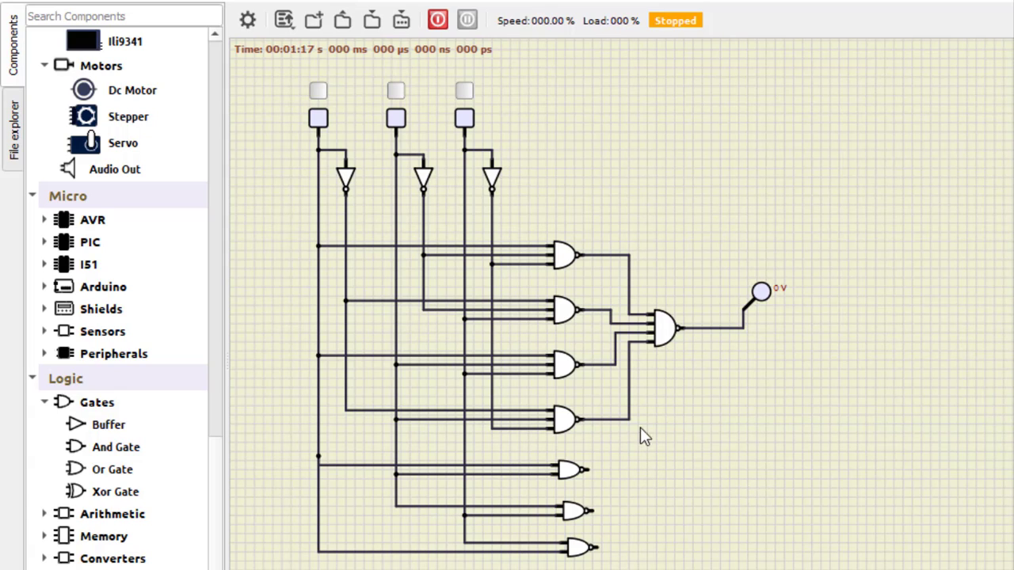
- Duplicate the top three-input NAND gate and place the copy beyond the two-input NAND gates' outputs
{"action": "right_click", "coordinate": [563, 258]}
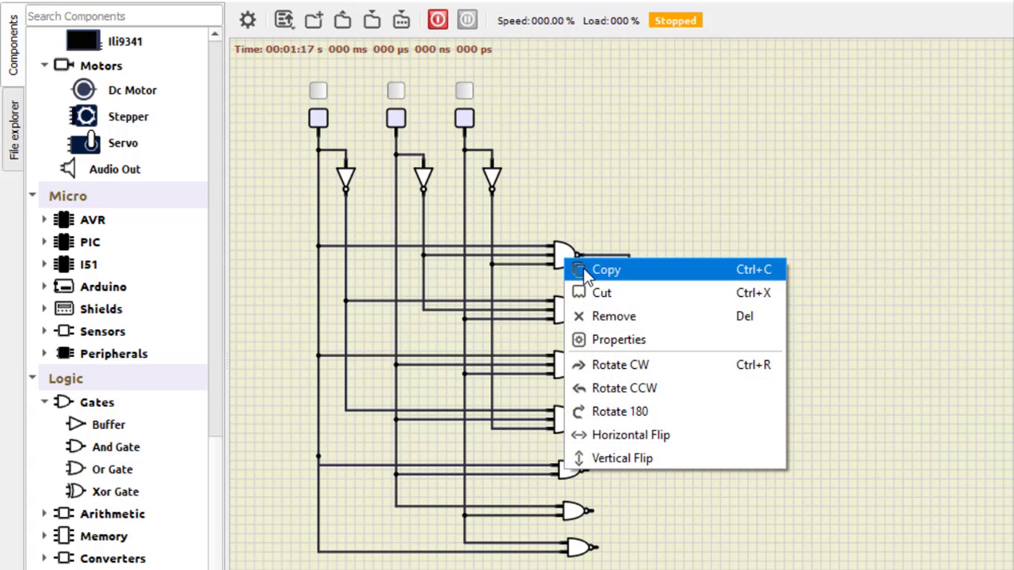
{"action": "left_click", "coordinate": [604, 270]}
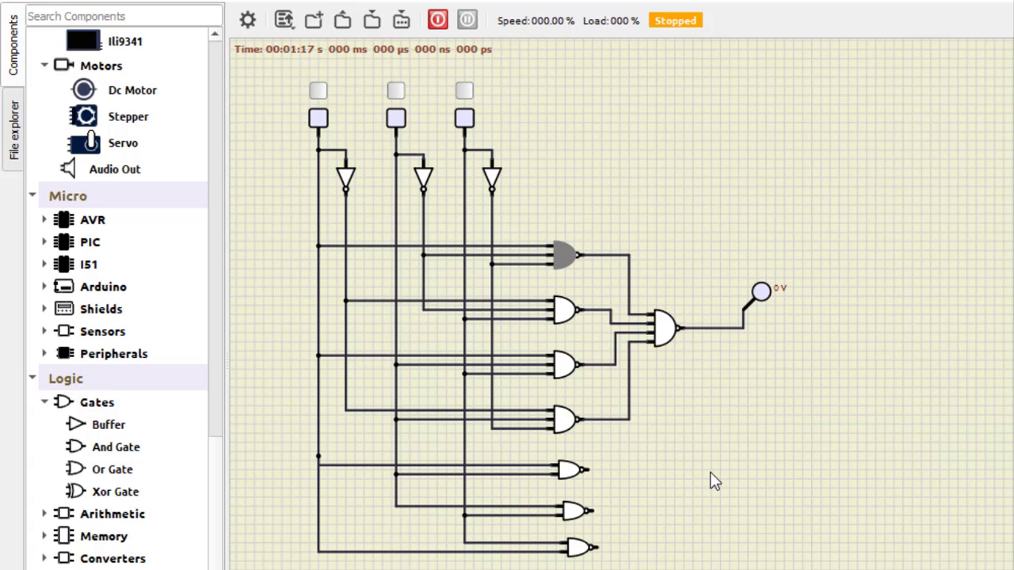
{"action": "key", "text": "ctrl+v"}
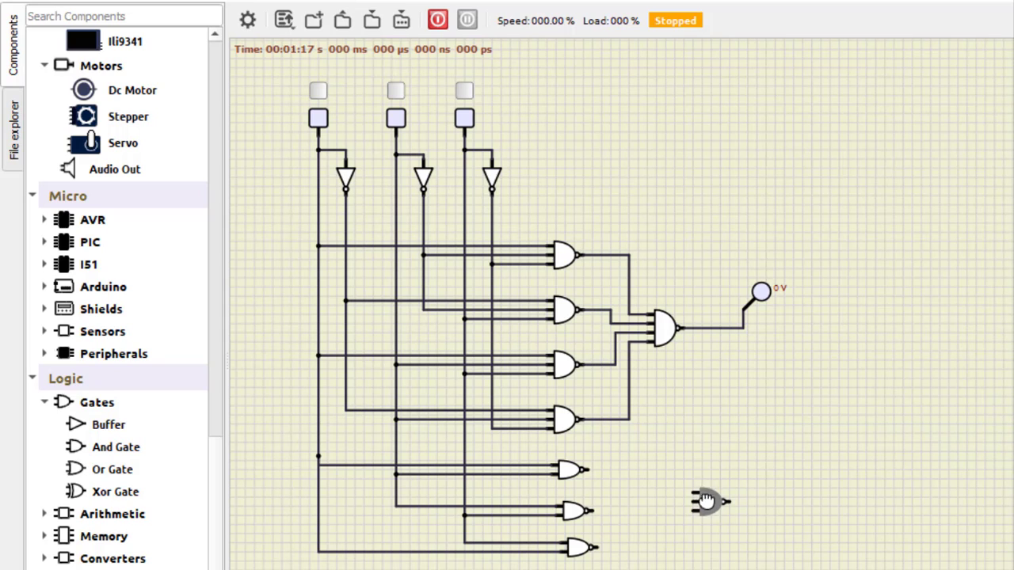
{"action": "left_click_drag", "start_coordinate": [708, 505], "coordinate": [681, 506]}
- Duplicate the probe, place the copy beyond the new three-input NAND gate, and nudge that gate toward the two-input gates
{"action": "right_click", "coordinate": [765, 294]}
{"action": "left_click", "coordinate": [798, 309]}
{"action": "right_click", "coordinate": [763, 436]}
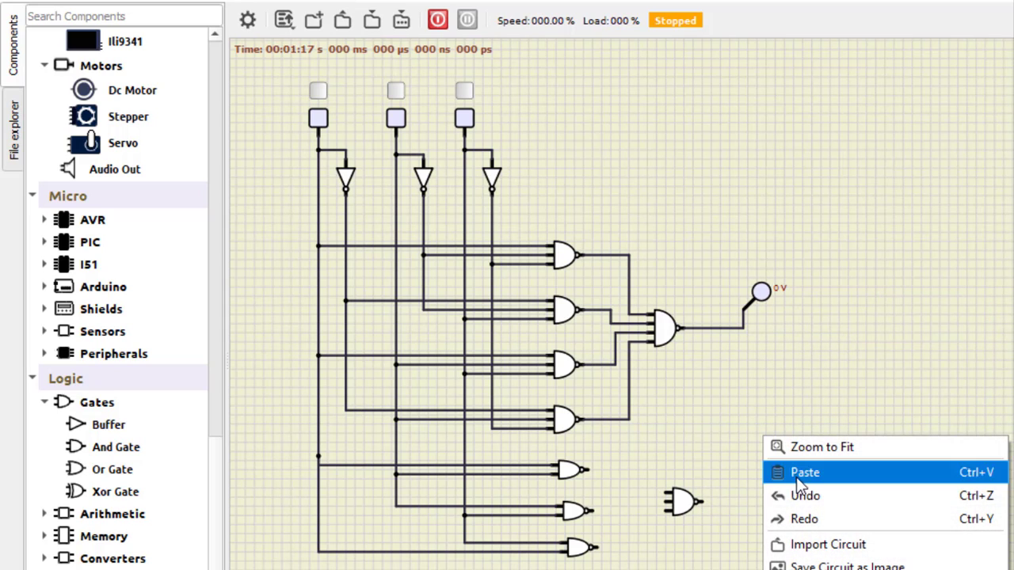
{"action": "left_click", "coordinate": [797, 474]}
{"action": "left_click_drag", "start_coordinate": [757, 428], "coordinate": [772, 466]}
{"action": "left_click_drag", "start_coordinate": [686, 499], "coordinate": [681, 498]}
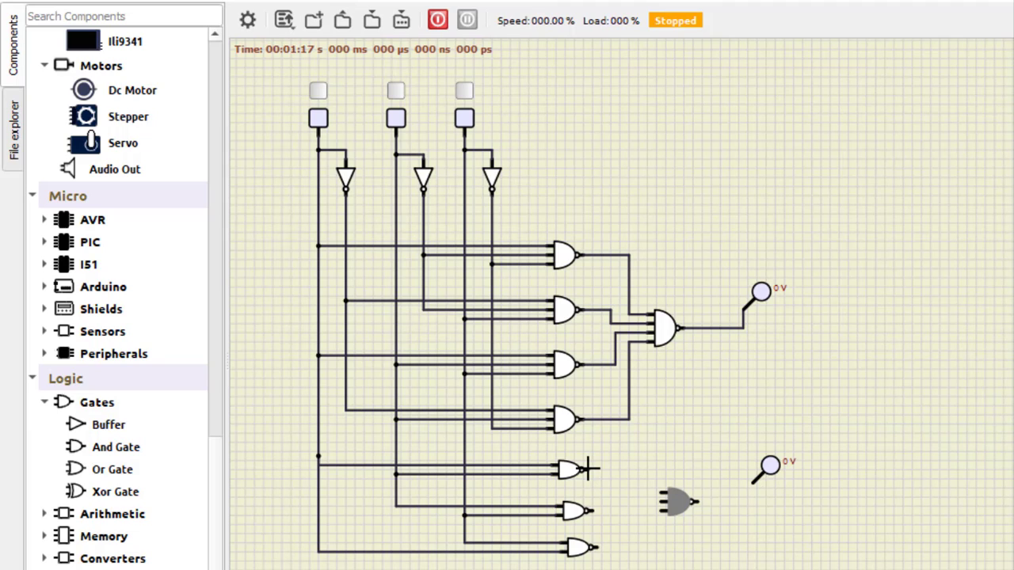
- Wire the three two-input NAND outputs into the lower three-input NAND gate, and connect that gate's output to the lower probe
{"action": "left_click", "coordinate": [659, 493]}
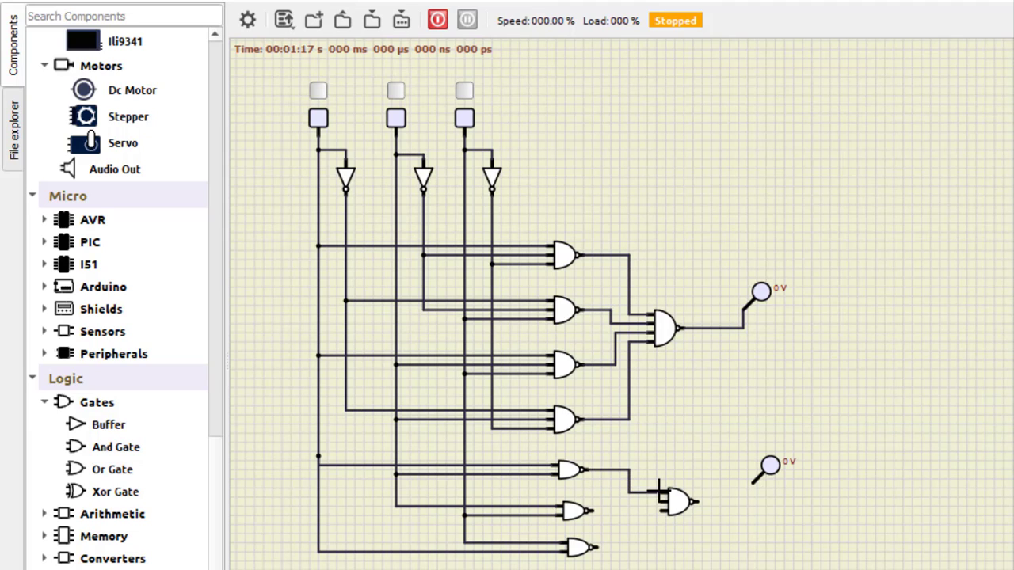
{"action": "left_click", "coordinate": [596, 510]}
{"action": "left_click", "coordinate": [661, 501]}
{"action": "left_click", "coordinate": [599, 546]}
{"action": "left_click", "coordinate": [660, 508]}
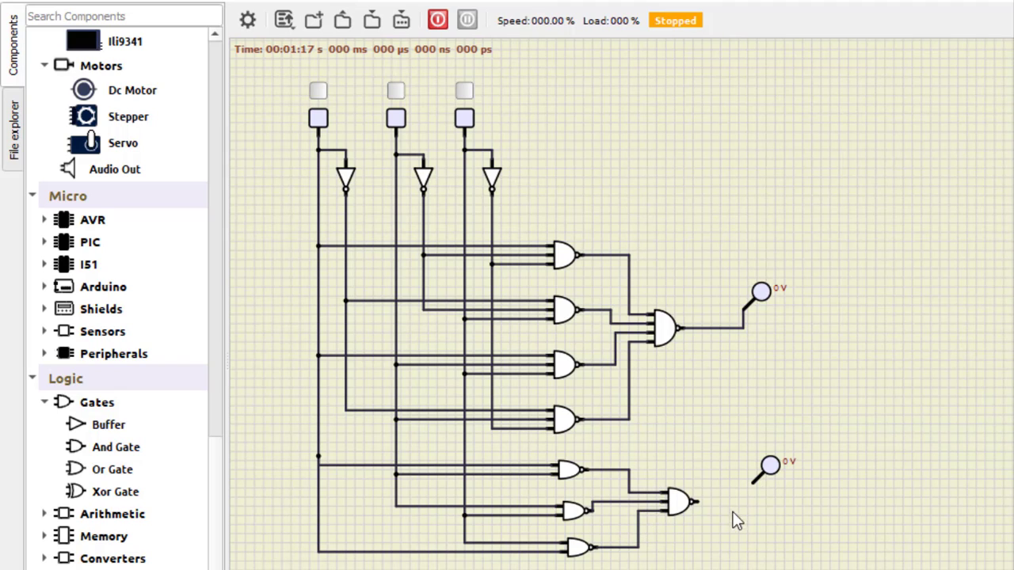
{"action": "left_click", "coordinate": [700, 499]}
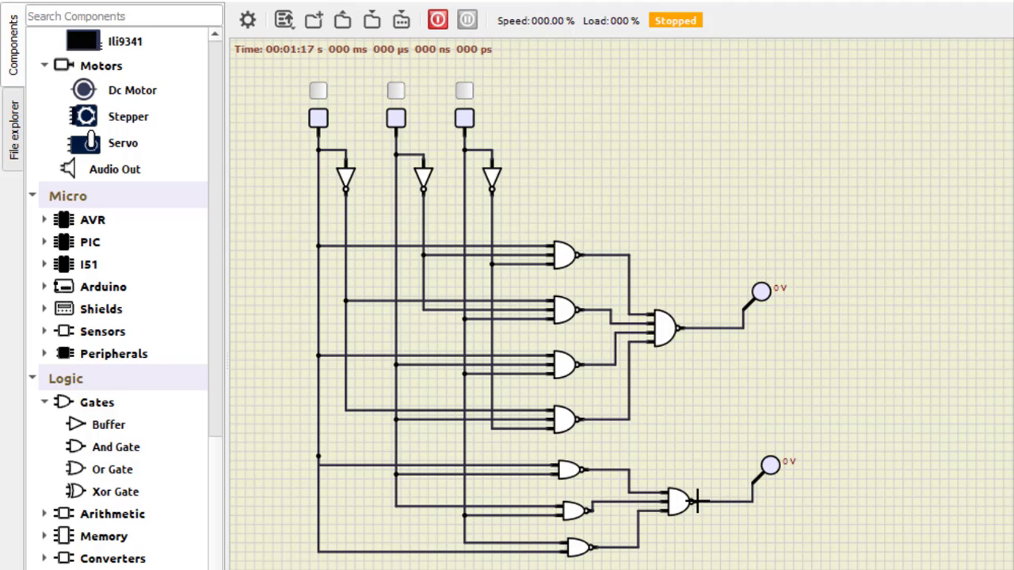
- Run the simulation and test the adder with the first source low, applying the input combinations 000, 001, 010 and 011
{"action": "left_click", "coordinate": [438, 20]}
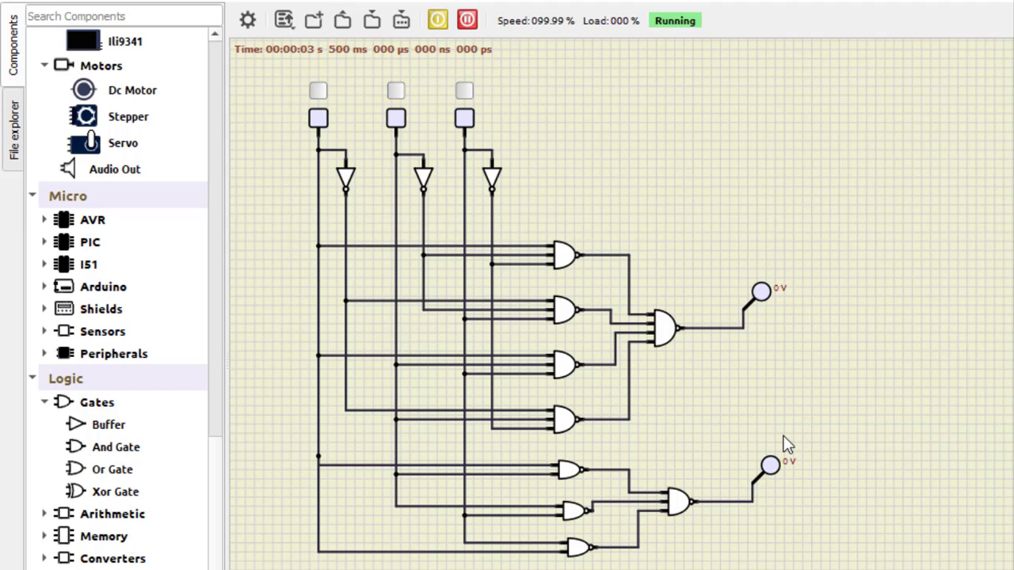
{"action": "left_click", "coordinate": [469, 91]}
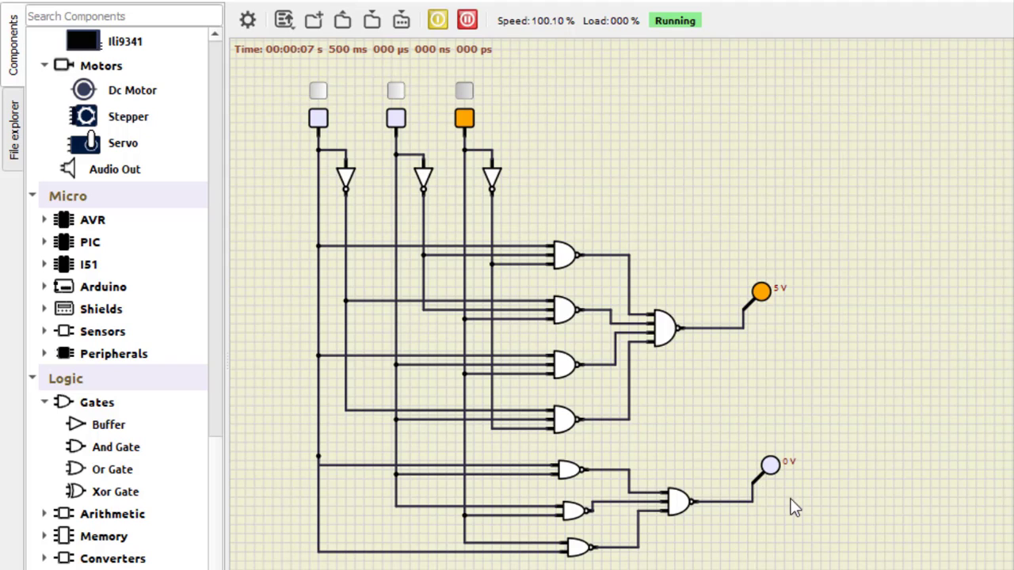
{"action": "left_click", "coordinate": [395, 92]}
{"action": "left_click", "coordinate": [469, 95]}
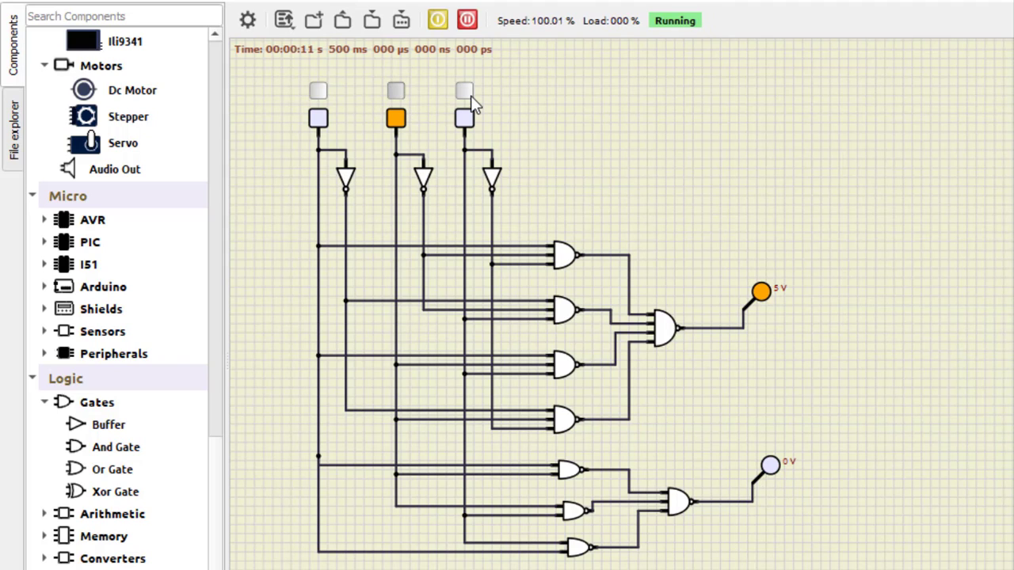
{"action": "left_click", "coordinate": [465, 93]}
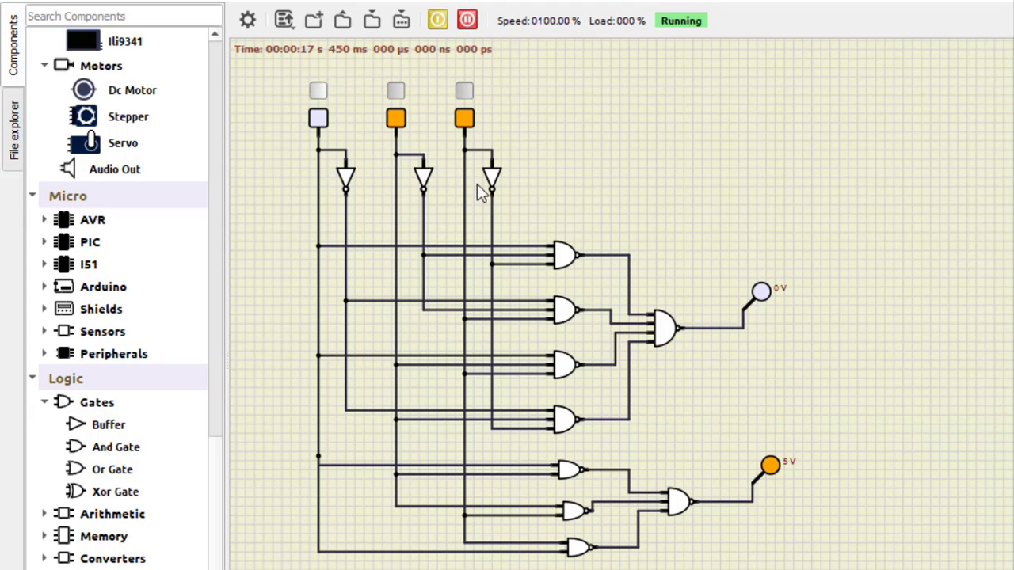
- Test the adder with the first source high, applying the input combinations 100, 101 and 111
{"action": "left_click", "coordinate": [466, 113]}
{"action": "left_click", "coordinate": [397, 113]}
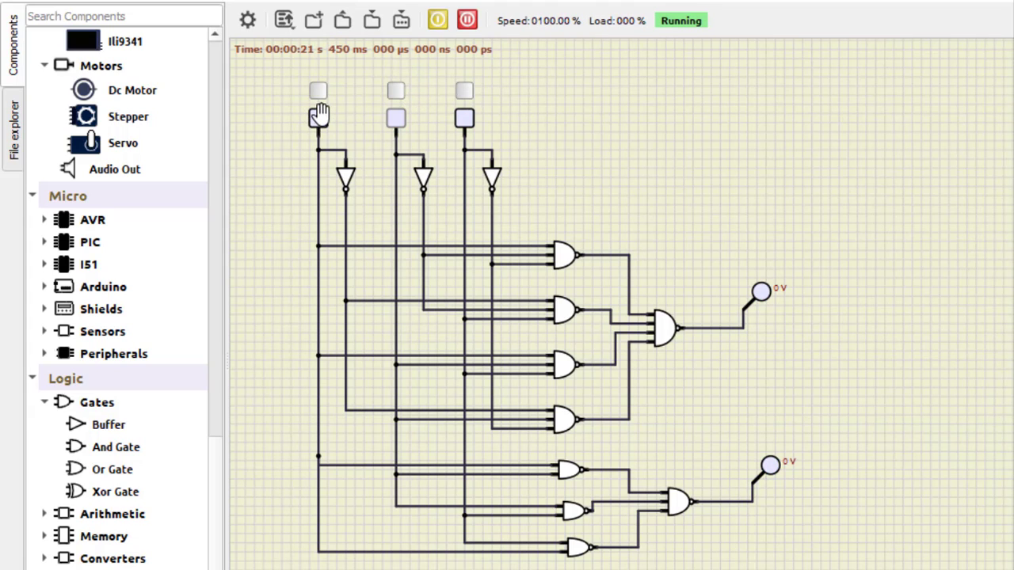
{"action": "left_click", "coordinate": [318, 116]}
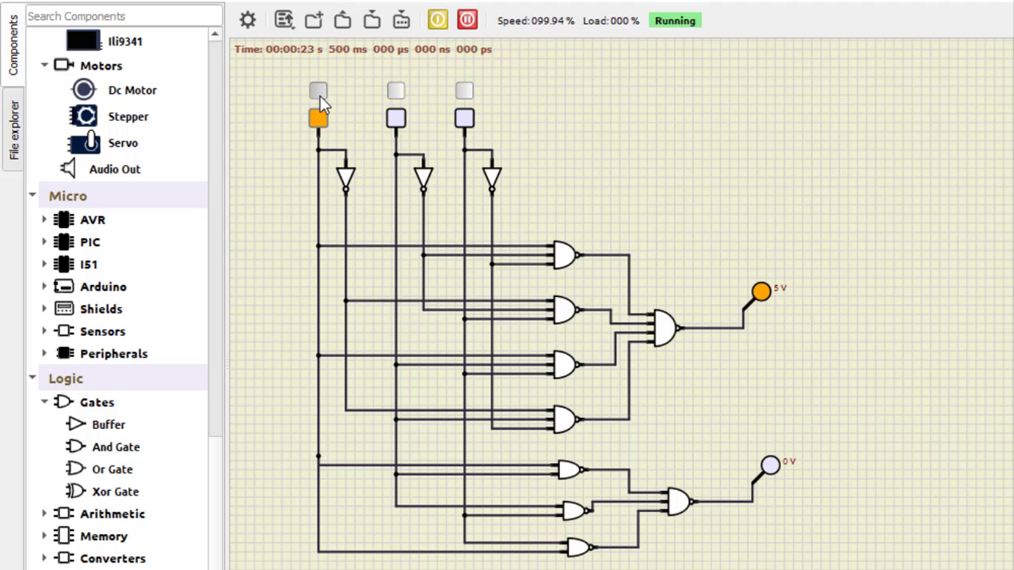
{"action": "left_click", "coordinate": [467, 117]}
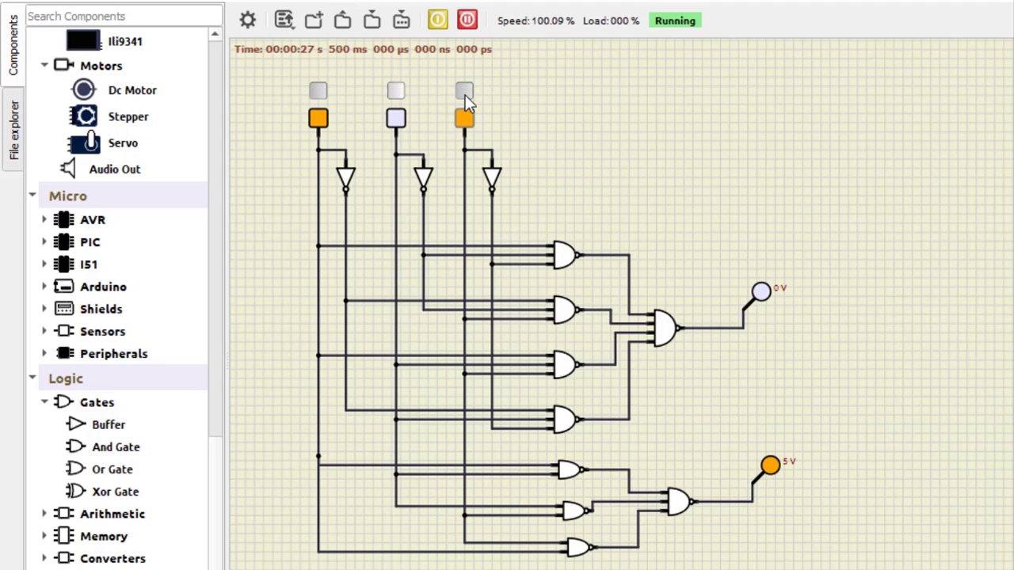
{"action": "left_click", "coordinate": [396, 89]}
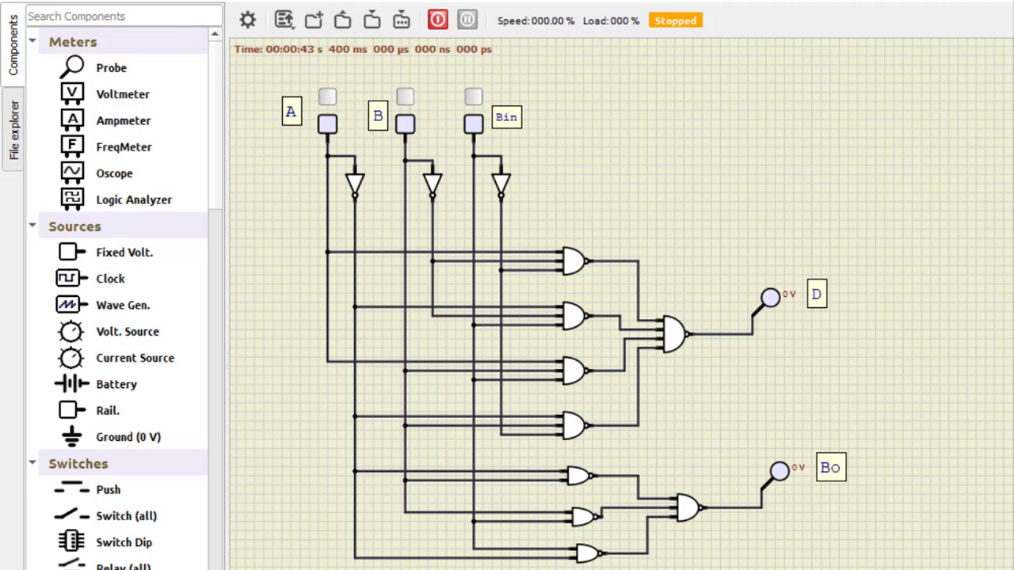
- Restart the full subtractor simulation and test it with all inputs low, followed by only Bin high
{"action": "left_click", "coordinate": [436, 21]}
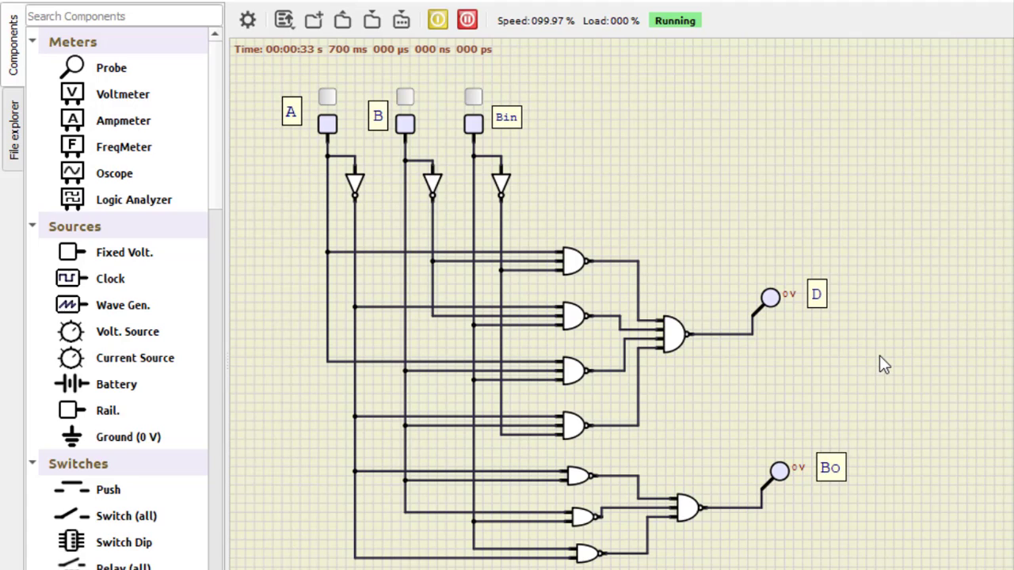
{"action": "left_click", "coordinate": [441, 24]}
{"action": "left_click", "coordinate": [438, 22]}
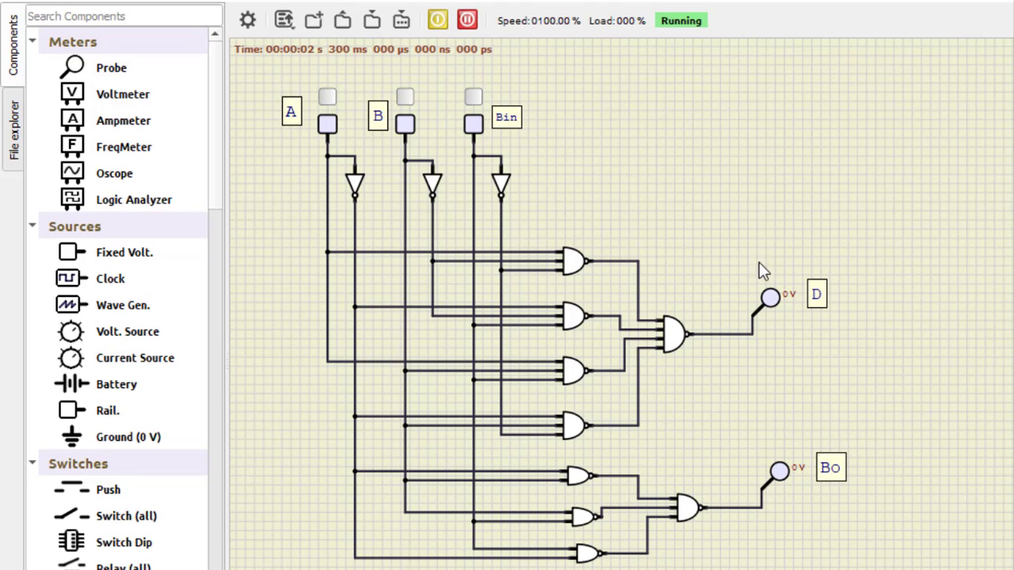
{"action": "left_click", "coordinate": [476, 99]}
- Restart the simulation and test the subtractor with A low and B high, first with Bin low and then with Bin high
{"action": "left_click", "coordinate": [437, 19]}
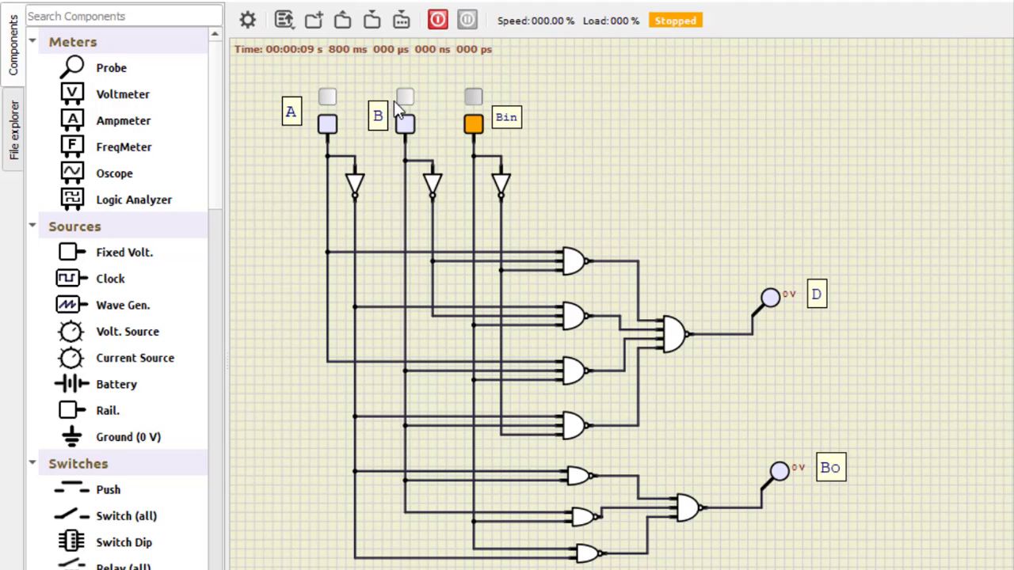
{"action": "left_click", "coordinate": [435, 22]}
{"action": "left_click", "coordinate": [405, 97]}
{"action": "left_click", "coordinate": [475, 97]}
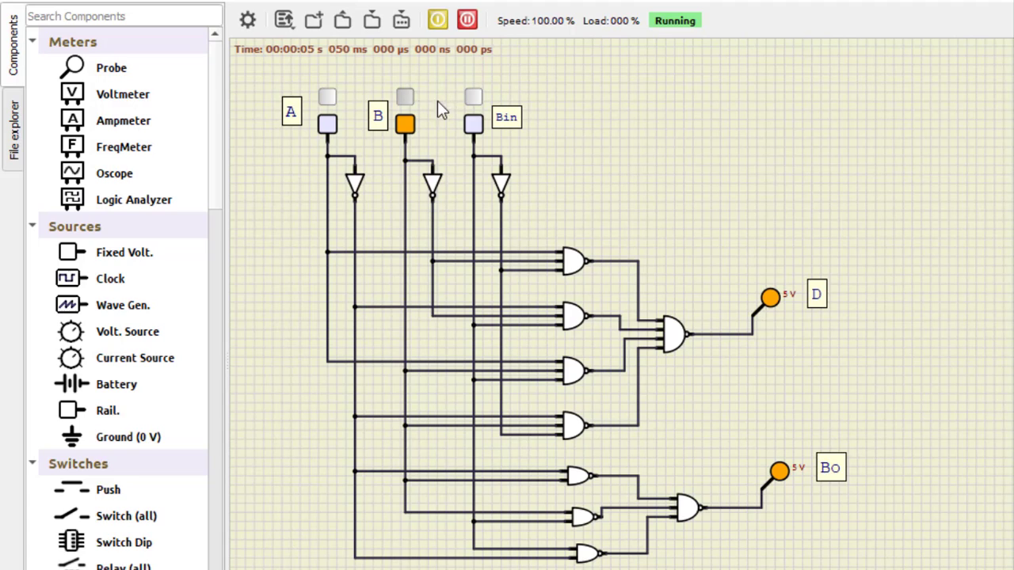
{"action": "left_click", "coordinate": [473, 96]}
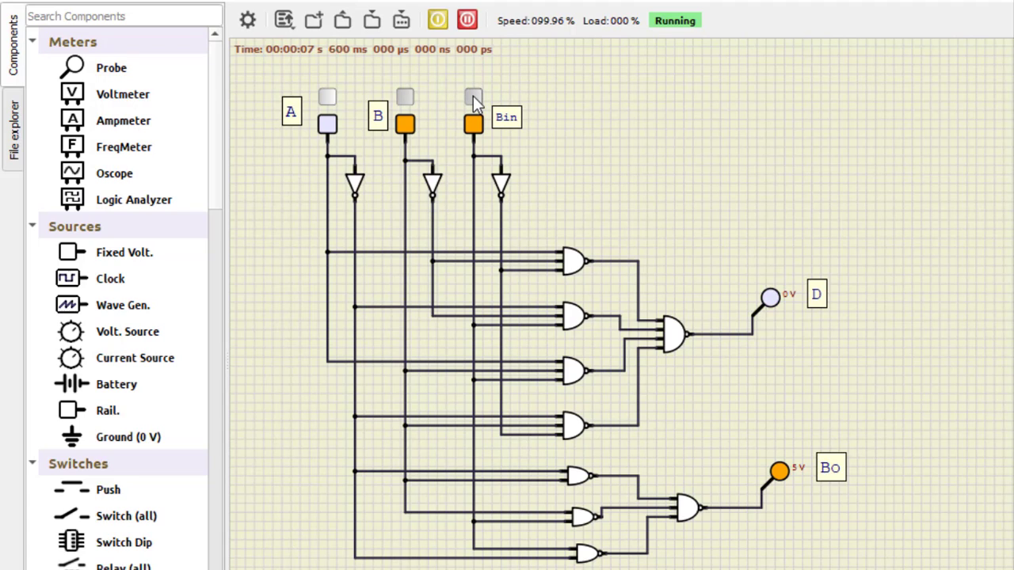
- Test the subtractor with A high and B low, first with Bin low and then with Bin high
{"action": "left_click", "coordinate": [327, 96]}
{"action": "left_click", "coordinate": [404, 96]}
{"action": "left_click", "coordinate": [473, 96]}
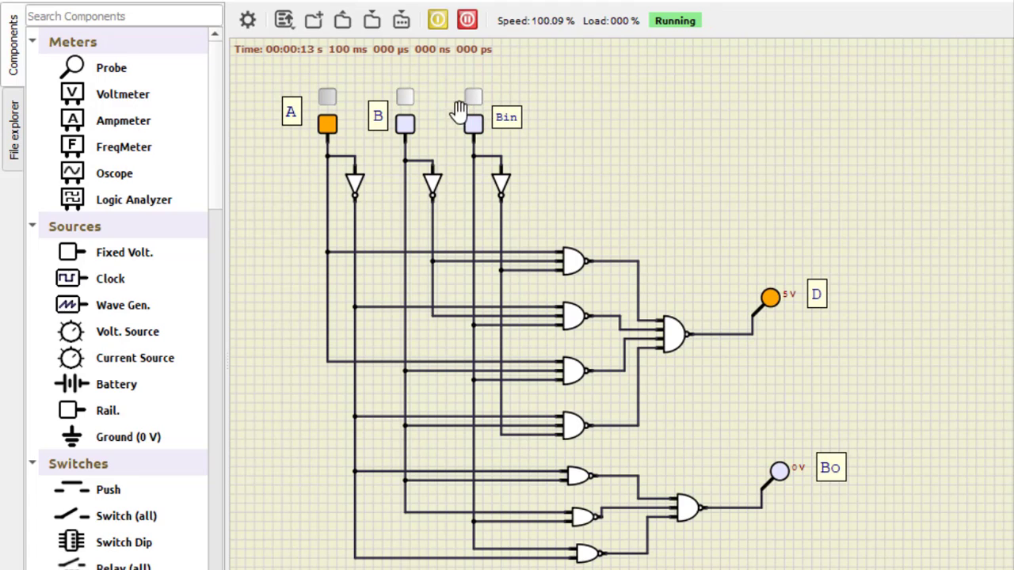
{"action": "left_click", "coordinate": [472, 100]}
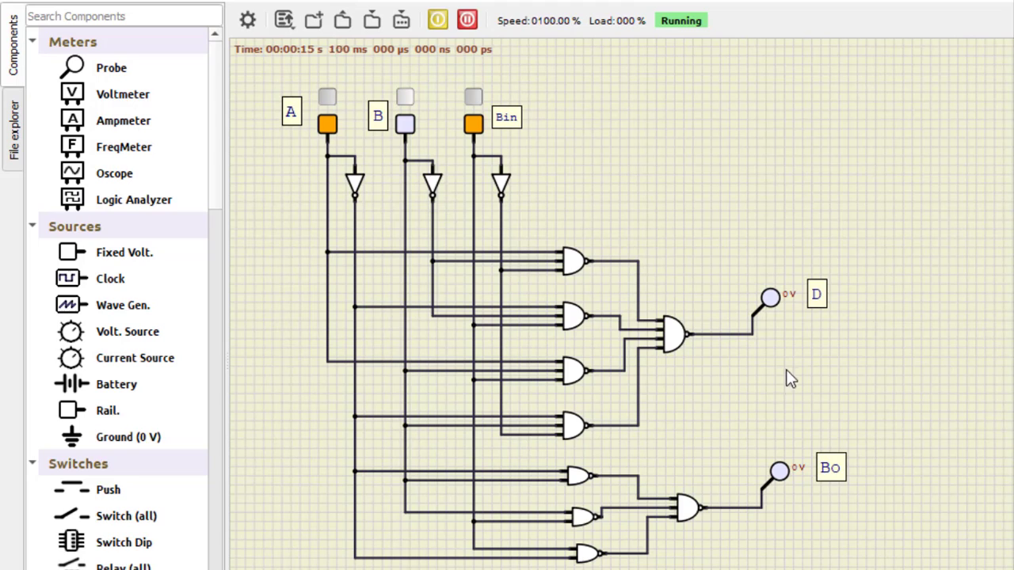
- Test the subtractor with A and B both high, switching Bin low and back to high
{"action": "left_click", "coordinate": [407, 97]}
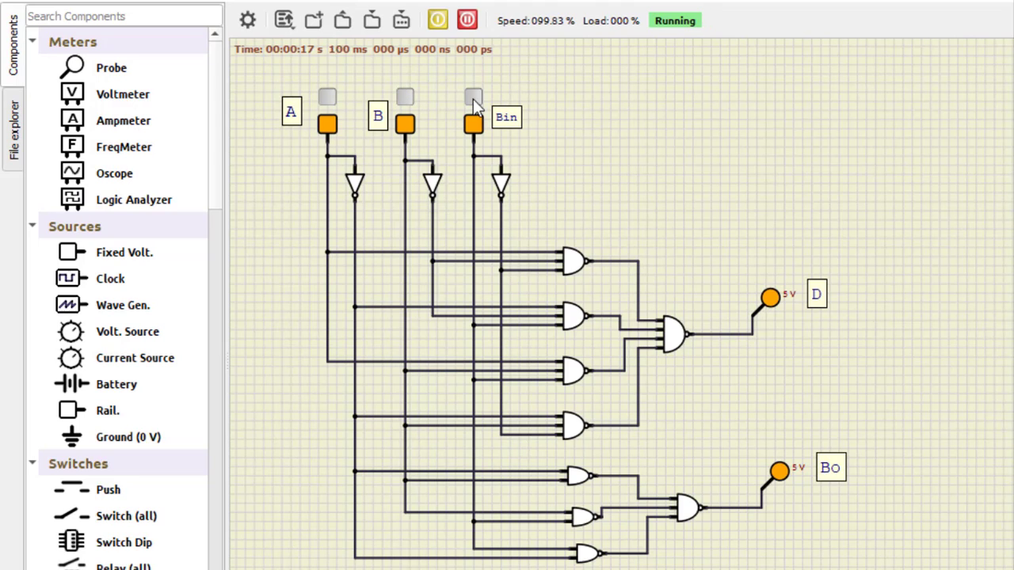
{"action": "left_click", "coordinate": [473, 99]}
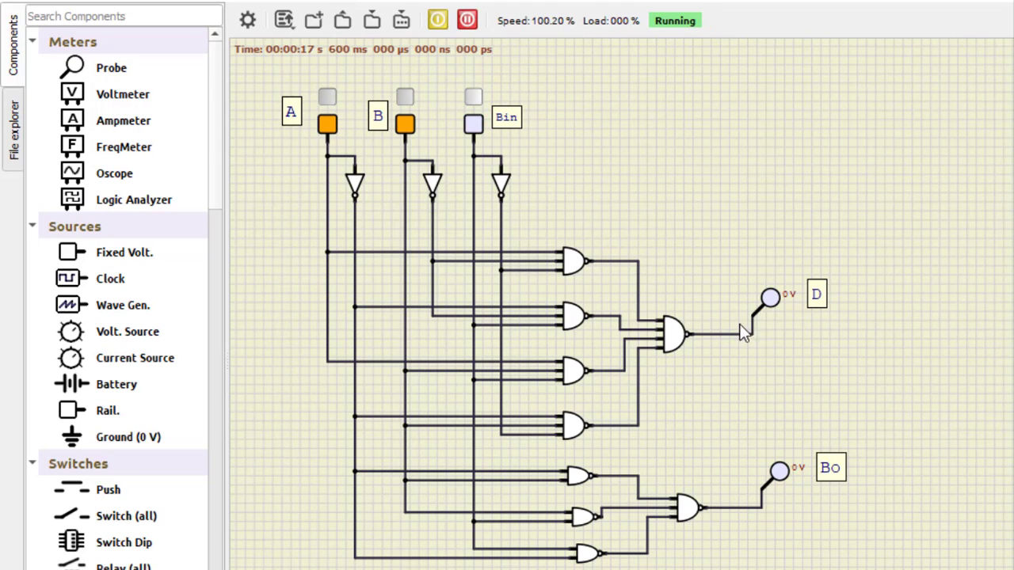
{"action": "left_click", "coordinate": [478, 101]}
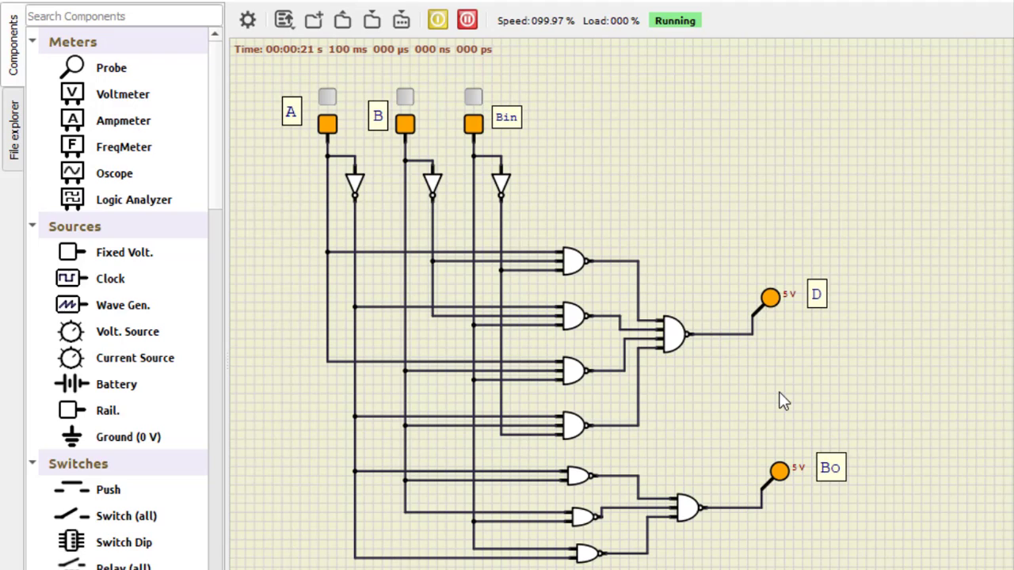